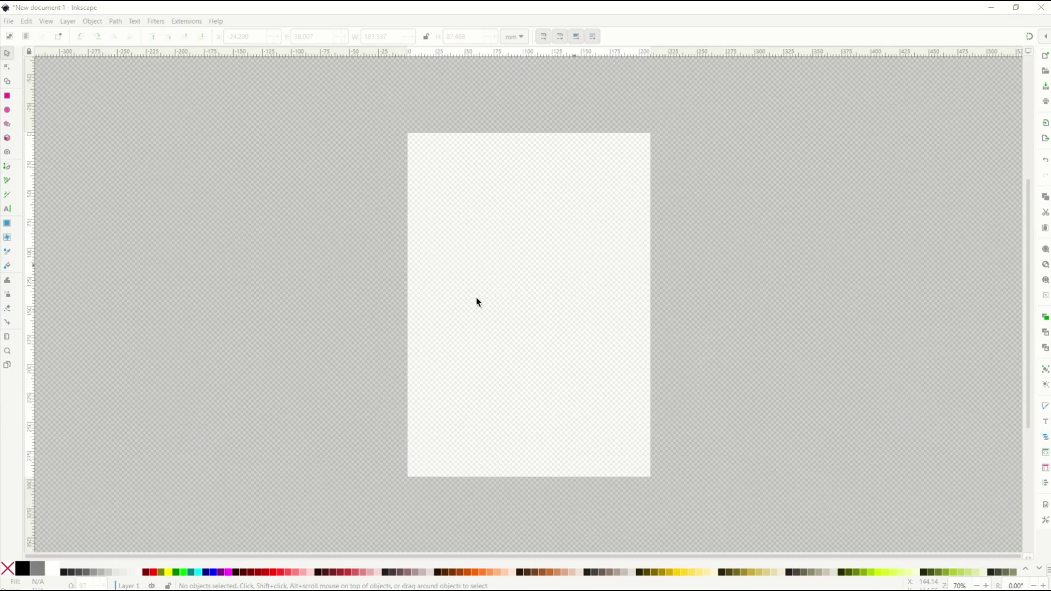
Draw a blue rectangle across the upper part of the page.
left_click(7, 97)
left_click_drag(381, 195, 597, 293)
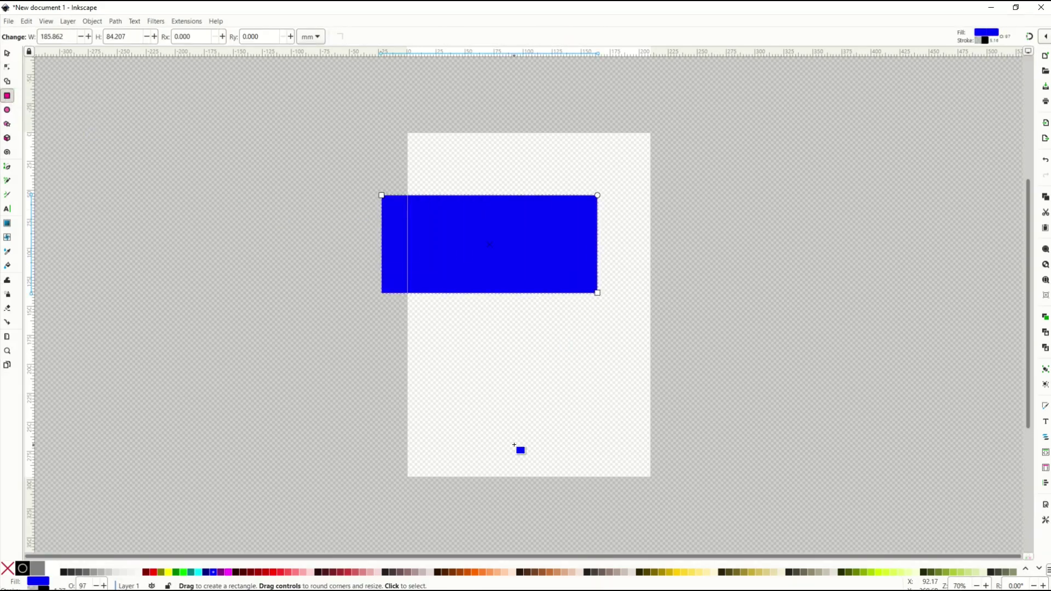
left_click(7, 54)
left_click(376, 363)
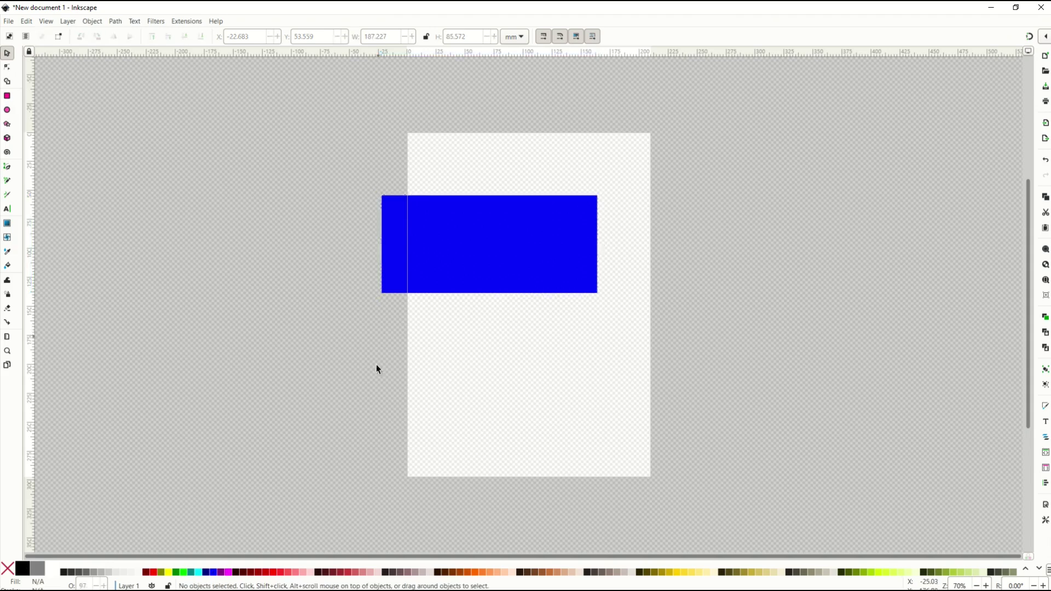
Draw a dark-red ellipse below the rectangle and move it left over the page edge.
left_click(9, 112)
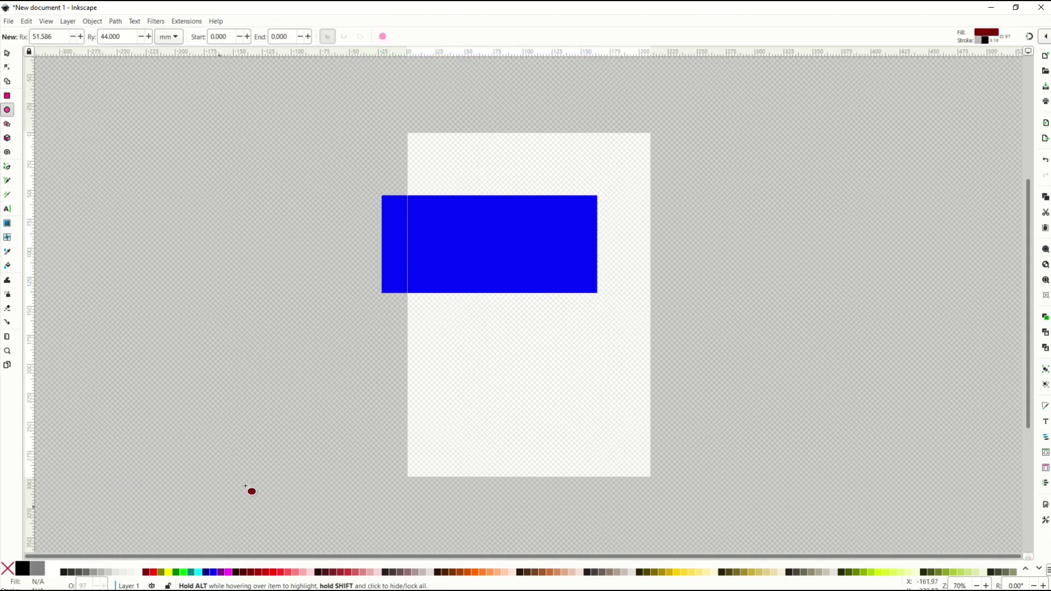
left_click_drag(383, 316, 548, 417)
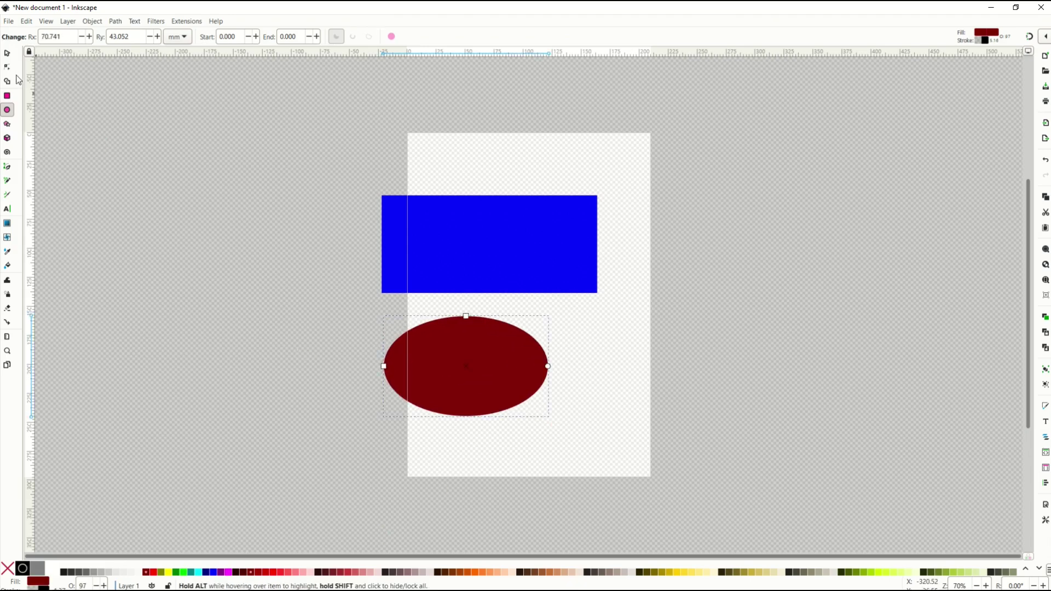
key("s")
left_click_drag(429, 386, 356, 312)
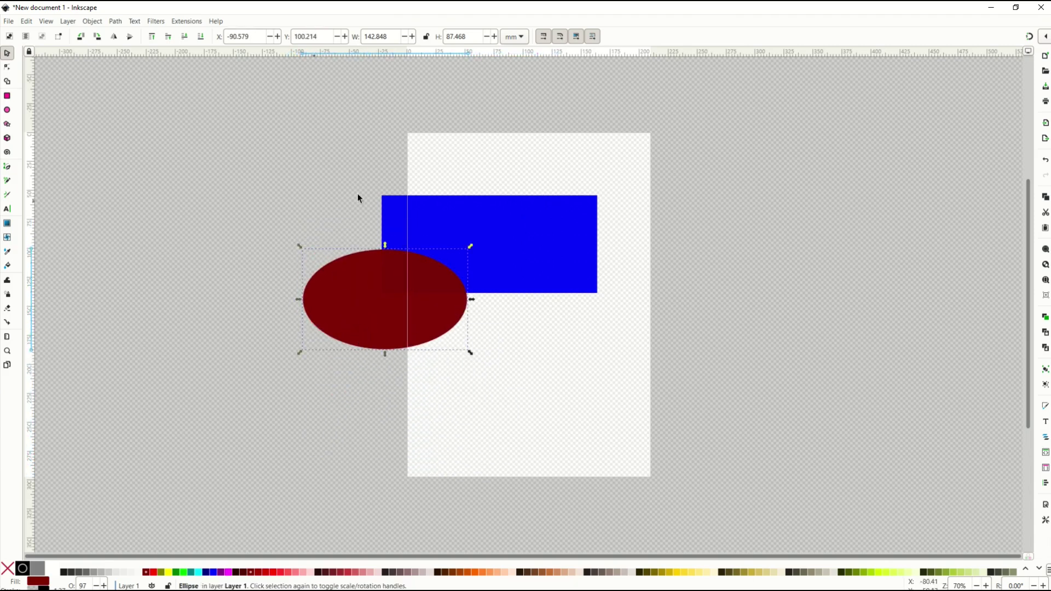
Bring up the ellipse's context menu.
right_click(350, 293)
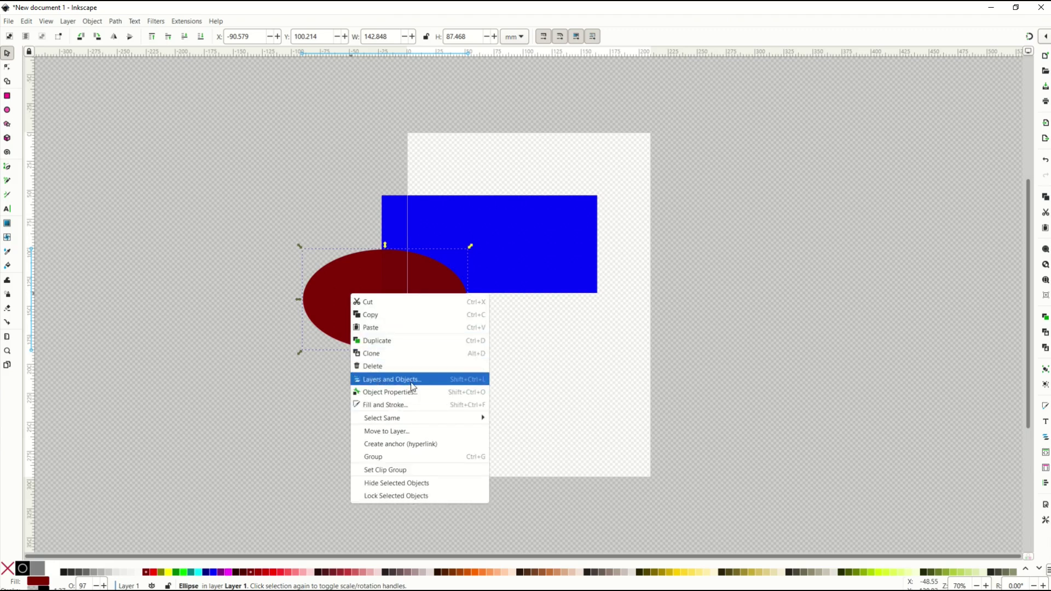
In Layers and Objects, stack rect1 above the ellipse path1.
left_click(369, 384)
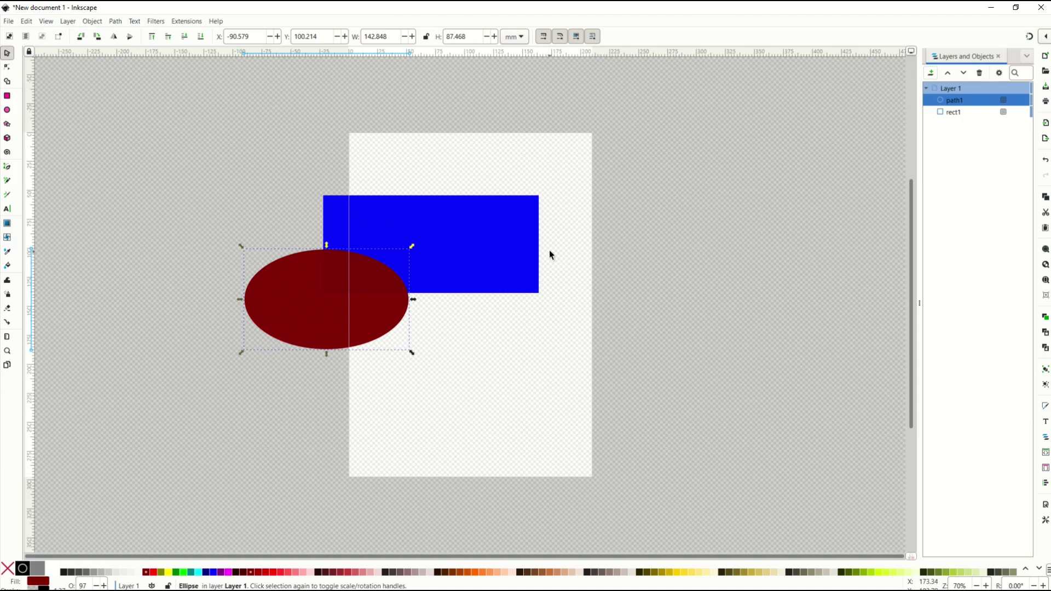
left_click(959, 114)
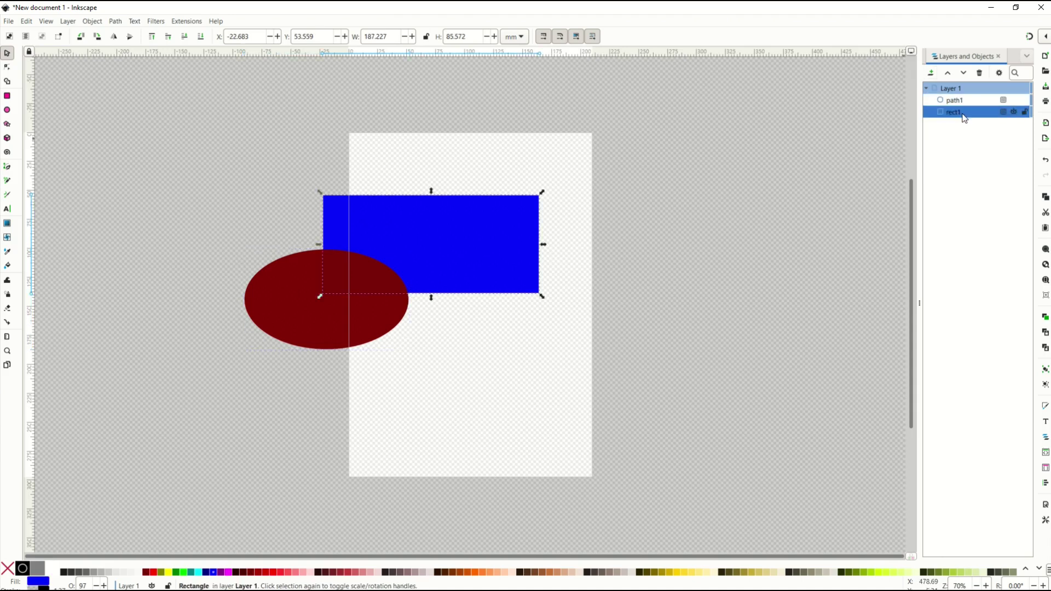
left_click_drag(964, 118, 964, 100)
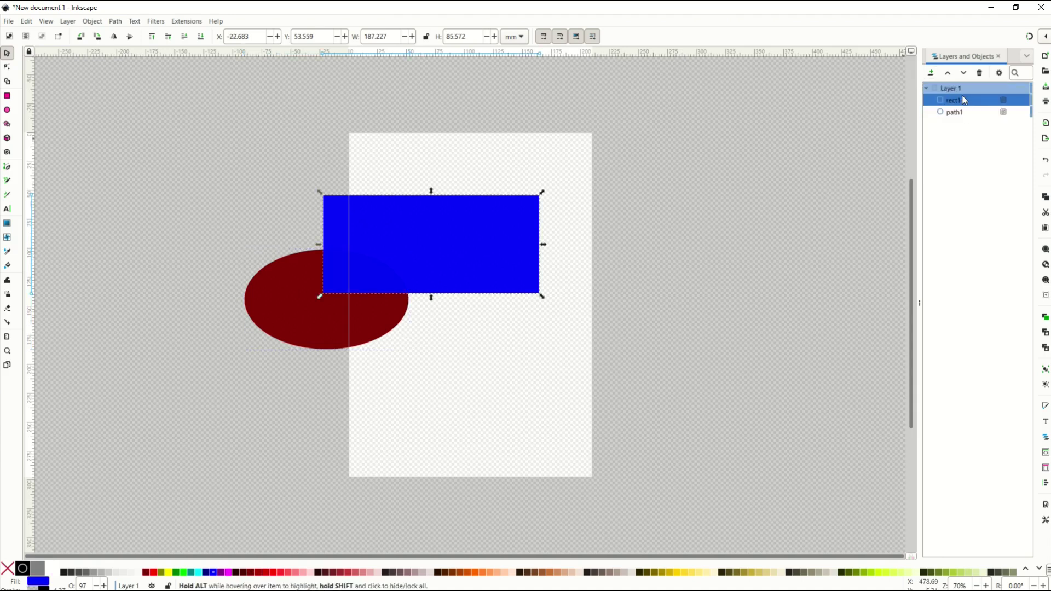
left_click_drag(436, 234, 429, 258)
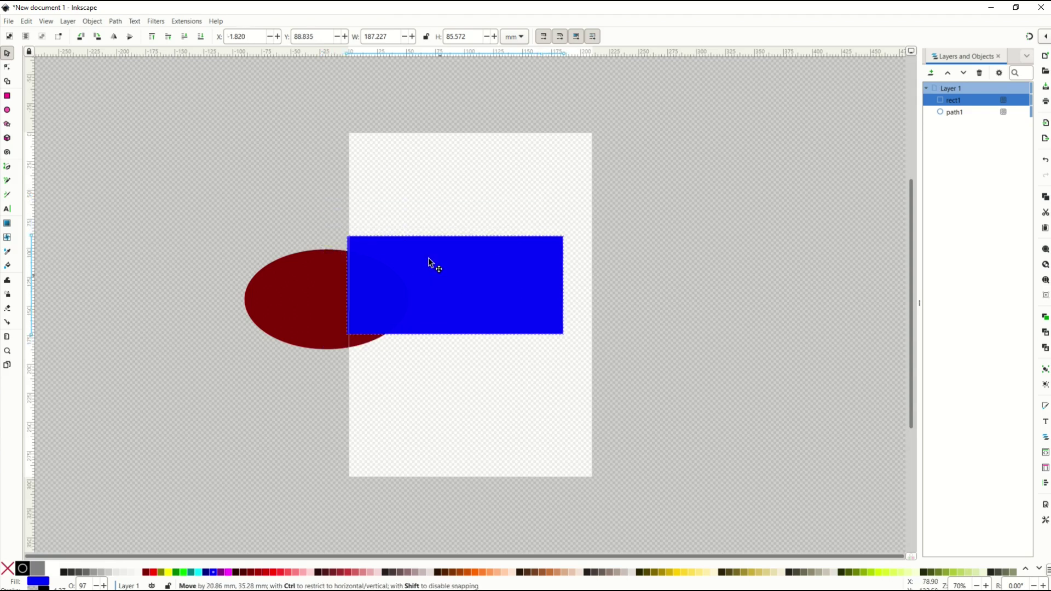
key("Escape")
Restack the ellipse path1 above rect1 and shift it up and left.
left_click(289, 293)
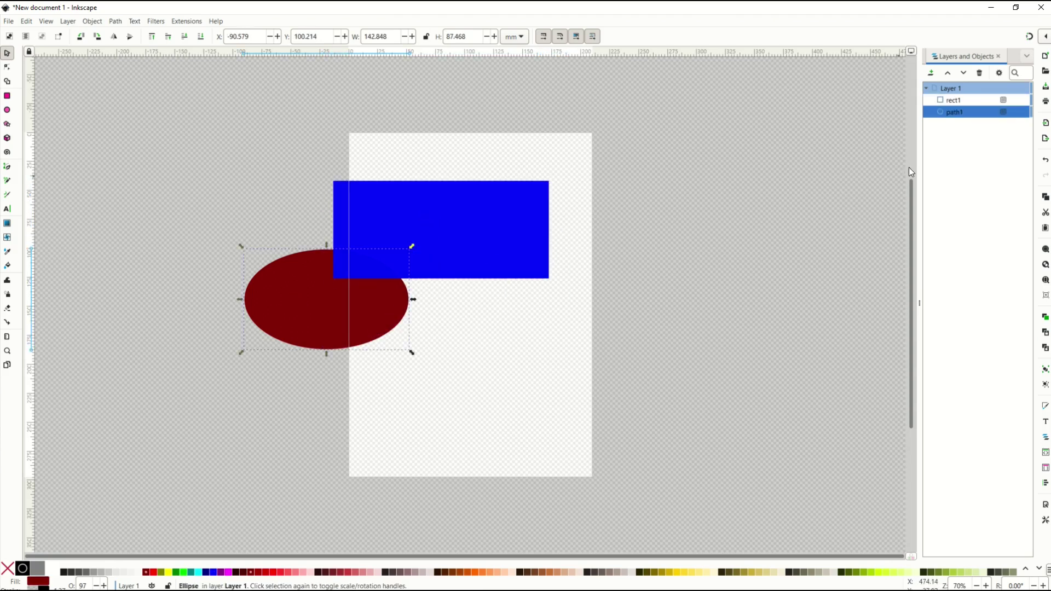
left_click_drag(955, 117, 961, 100)
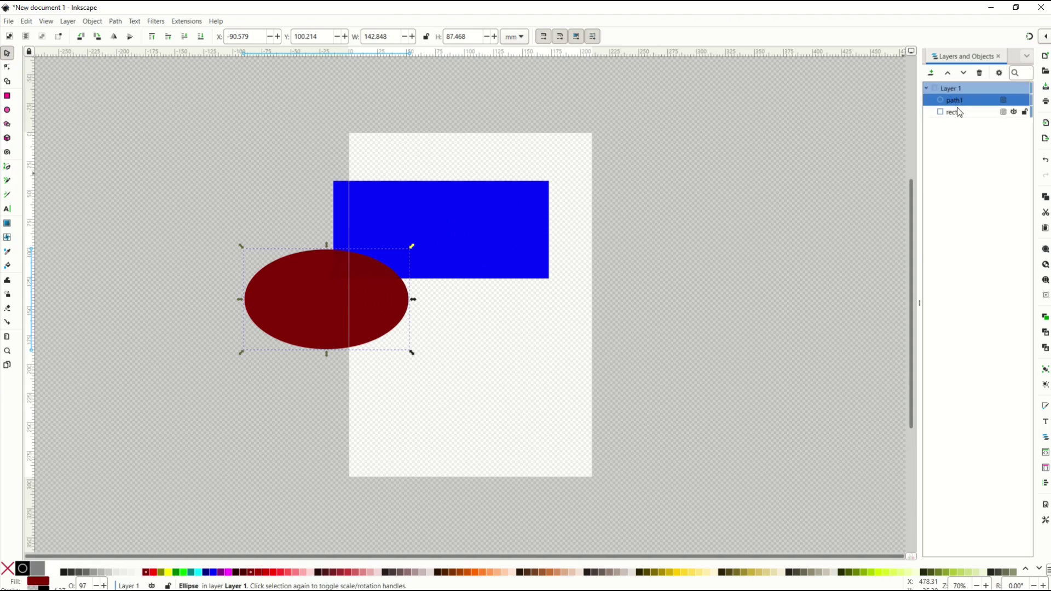
left_click_drag(318, 289, 301, 254)
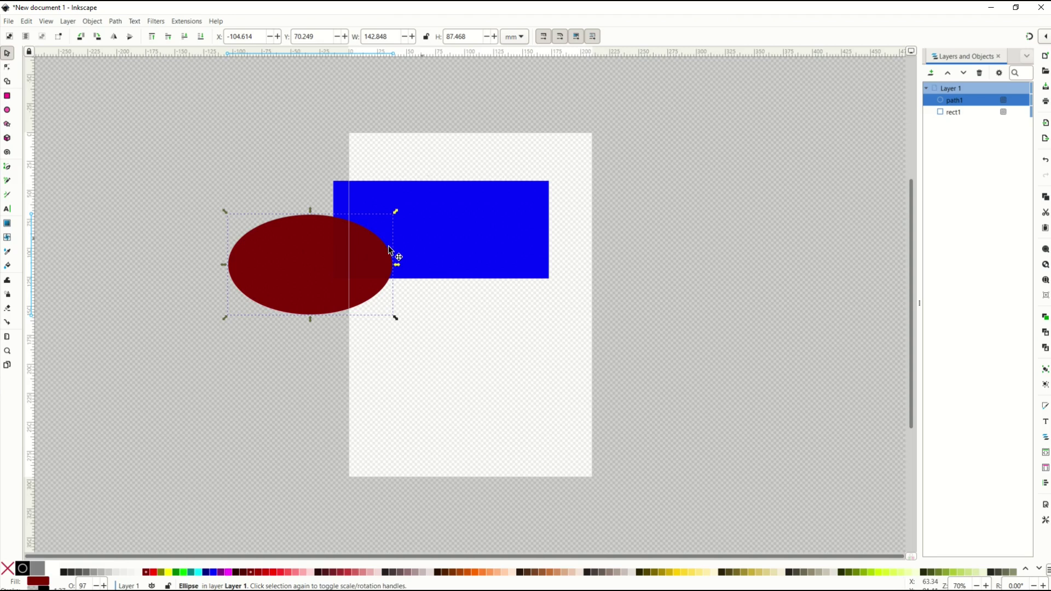
Close the objects list, lower the ellipse to the bottom, and reposition both overlapping shapes.
left_click(999, 57)
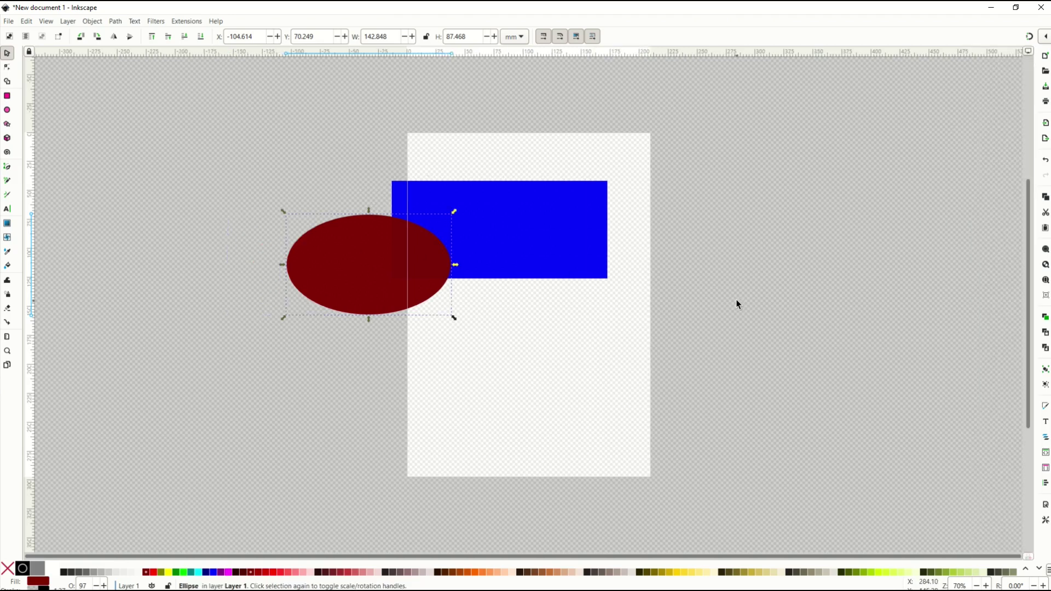
left_click_drag(368, 283, 346, 207)
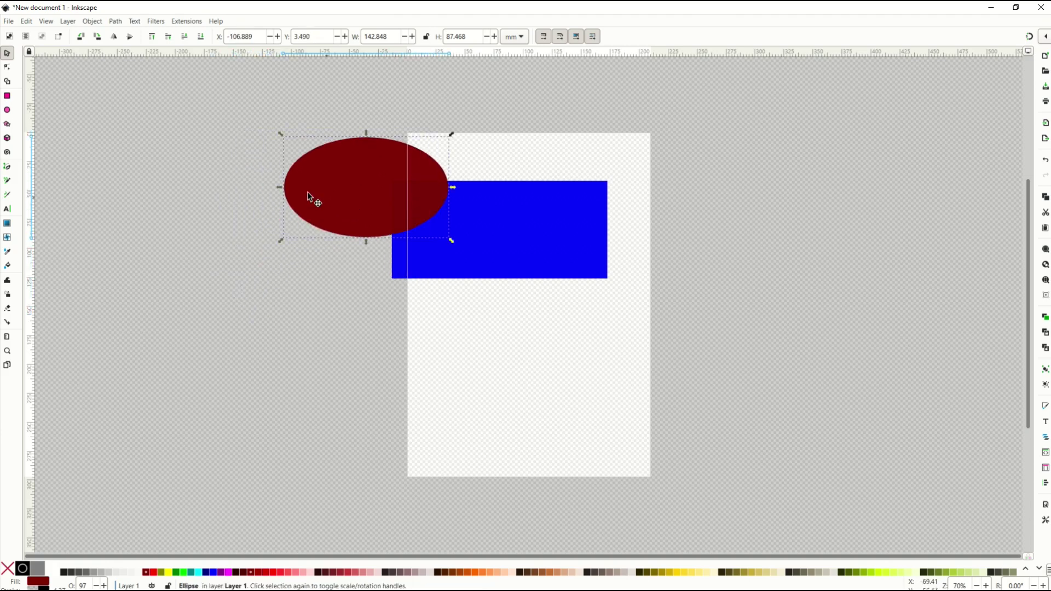
left_click(201, 38)
left_click_drag(359, 195, 343, 285)
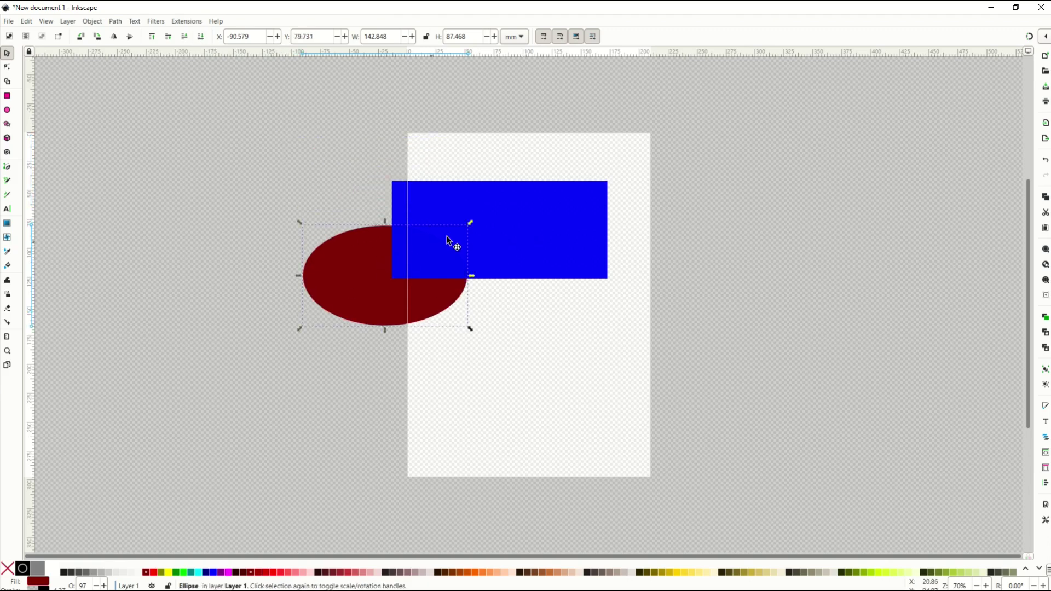
left_click(507, 244)
left_click_drag(508, 246, 484, 236)
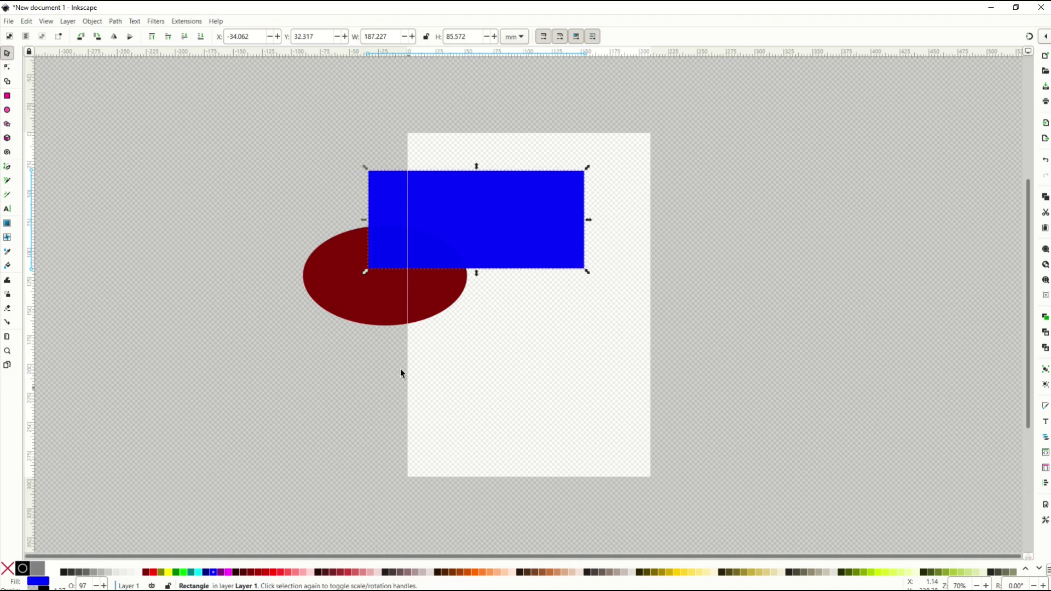
Reopen Layer > Layers and Objects and select the blue rectangle.
left_click(69, 24)
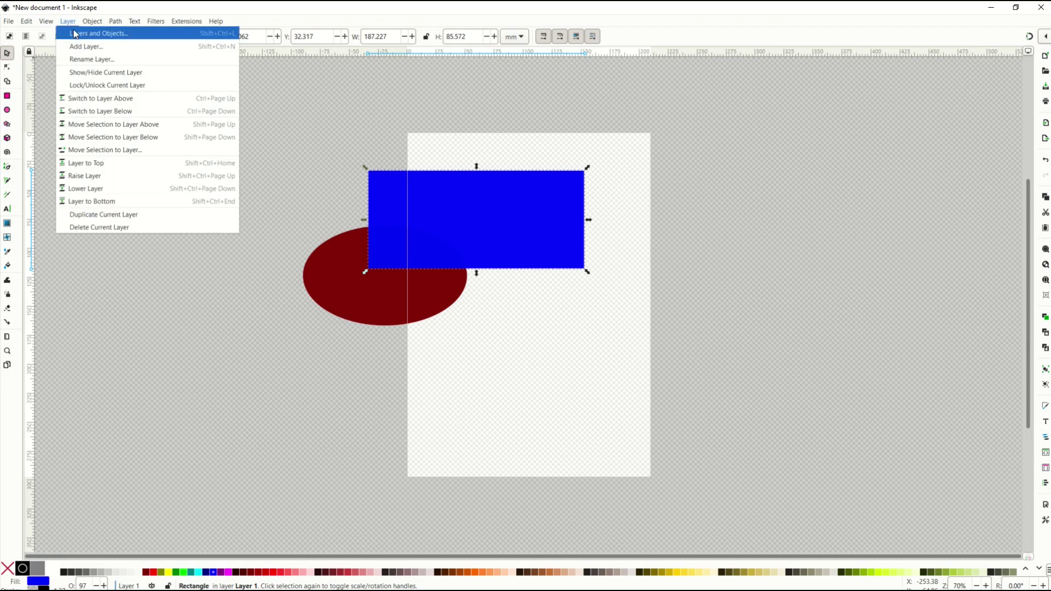
left_click(126, 33)
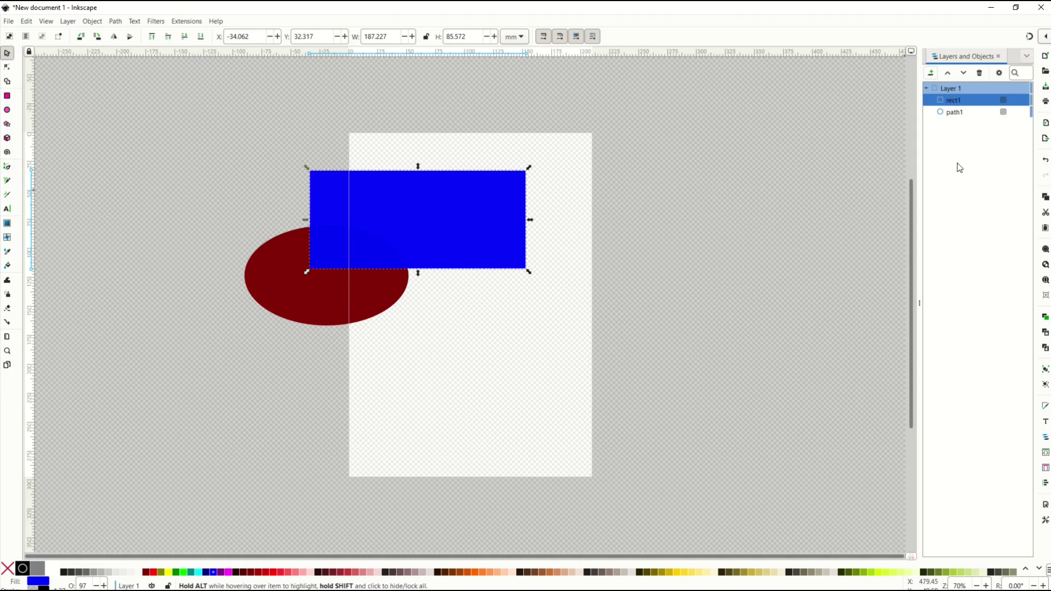
left_click(864, 175)
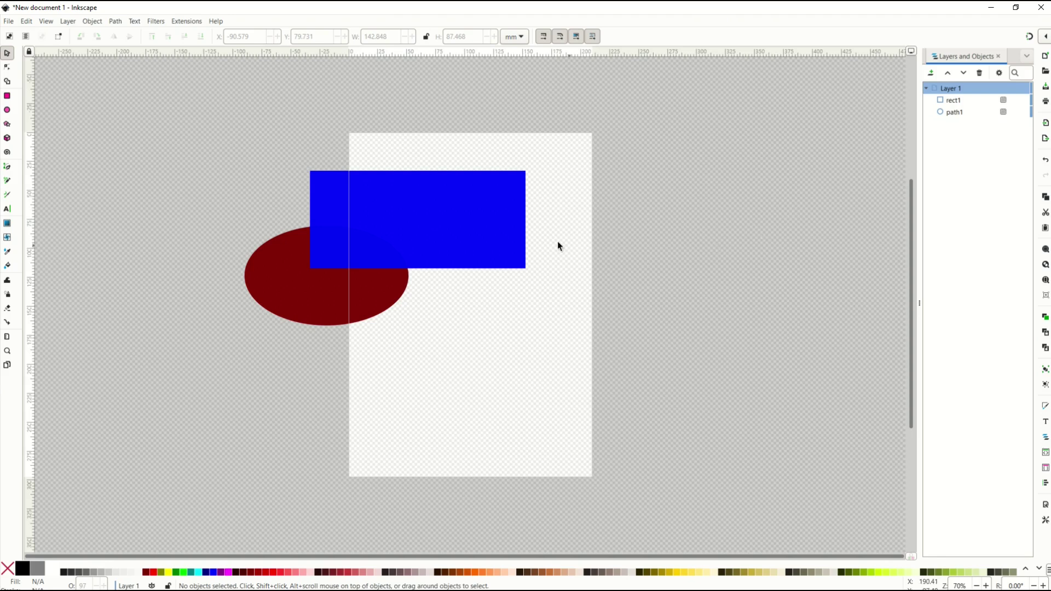
left_click(500, 252)
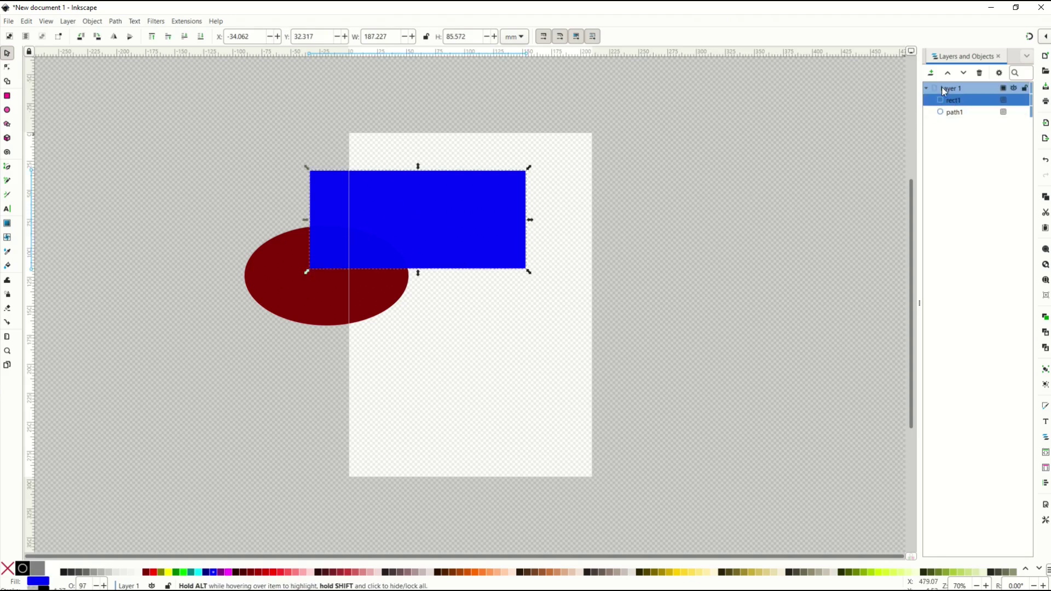
Duplicate rect1 and move the copy down and right on the page.
right_click(953, 104)
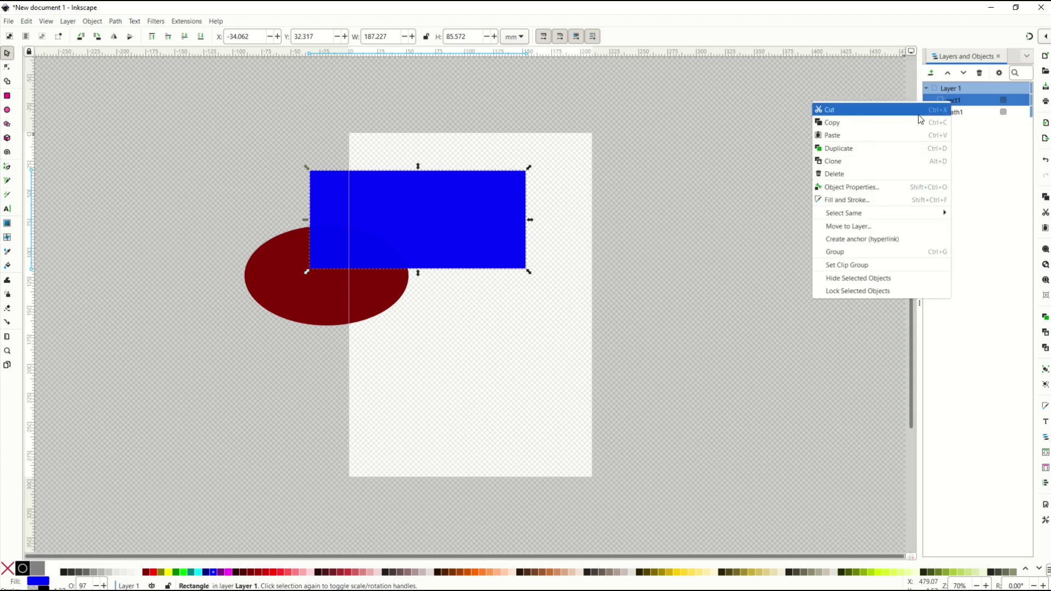
left_click(881, 141)
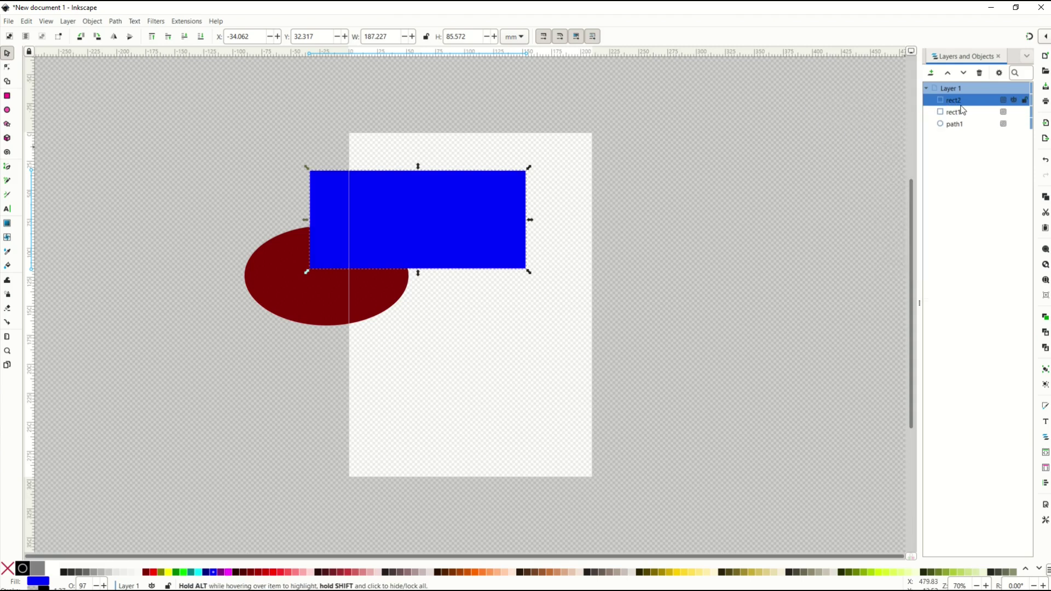
left_click_drag(459, 255, 551, 324)
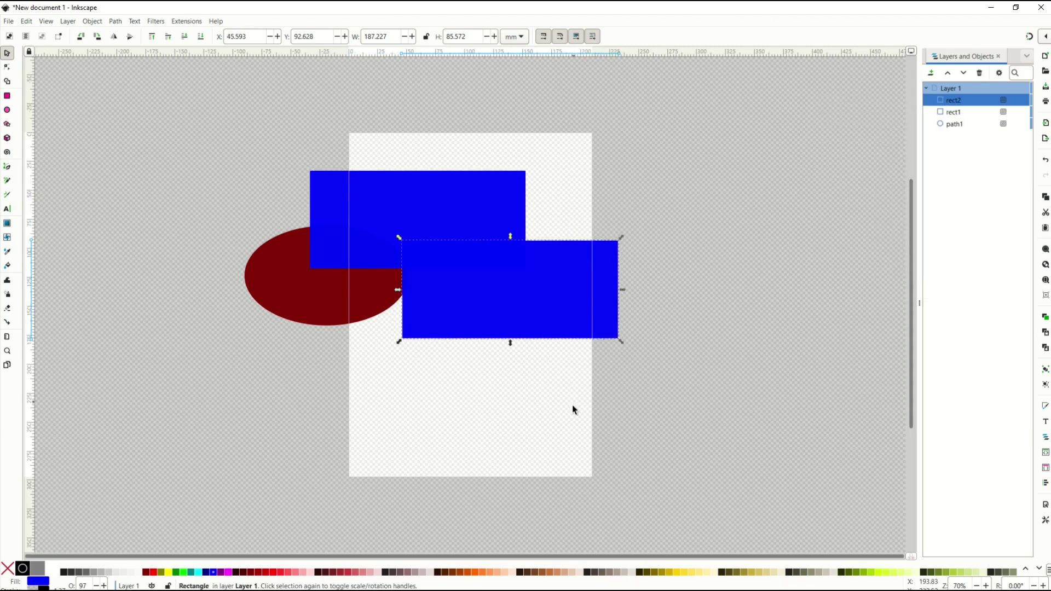
Shift the red ellipse and the original rectangle rect1 slightly left.
left_click(956, 125)
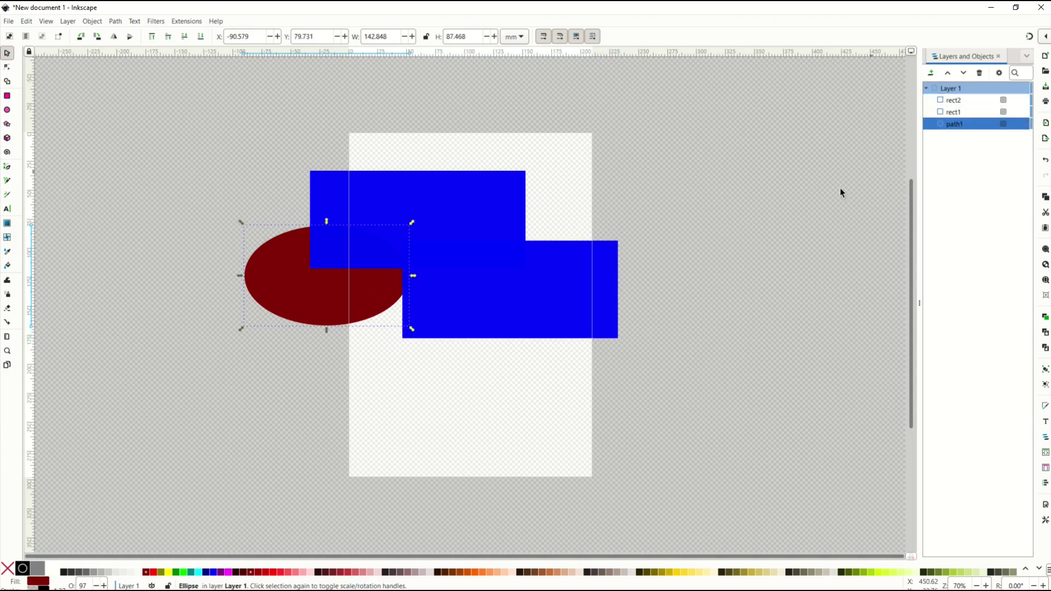
left_click_drag(301, 285, 268, 282)
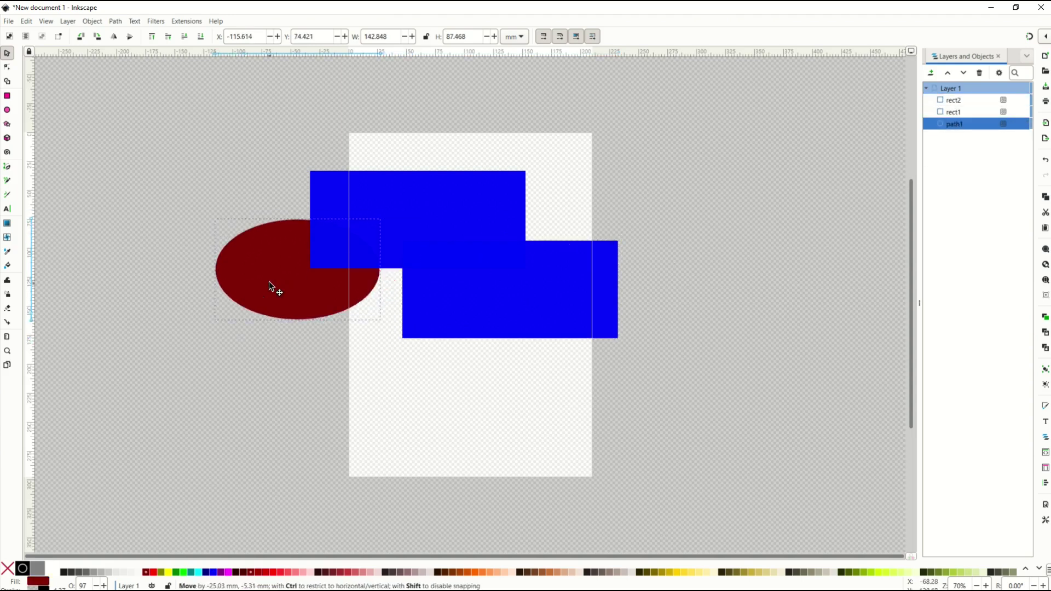
left_click(465, 206)
left_click_drag(455, 206, 432, 211)
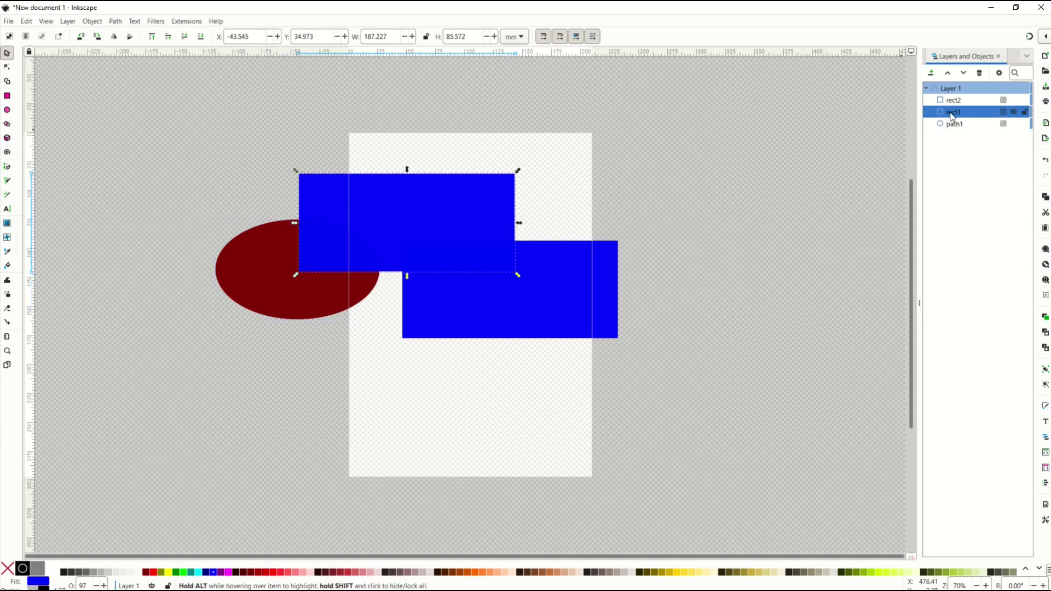
Toggle rect1's visibility, lock it, and nudge the ellipse slightly right.
left_click(1014, 112)
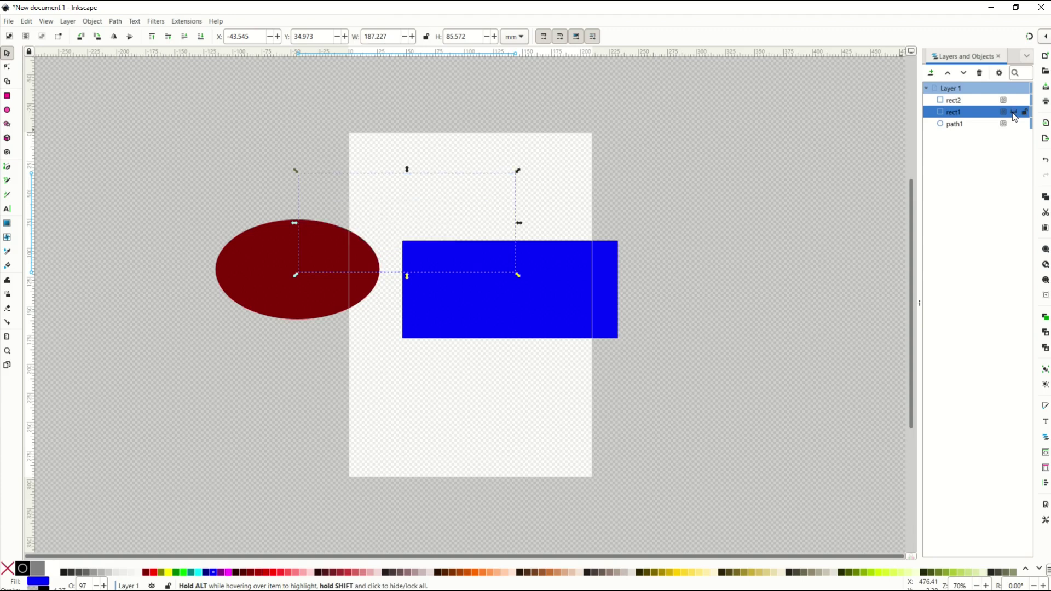
left_click(1014, 114)
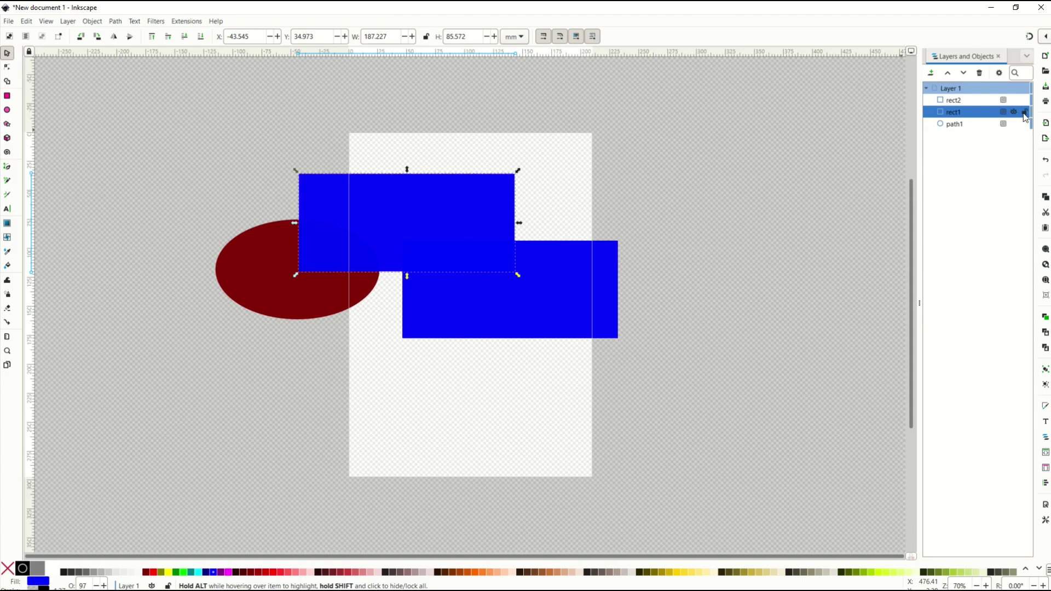
left_click(1025, 114)
left_click(469, 182)
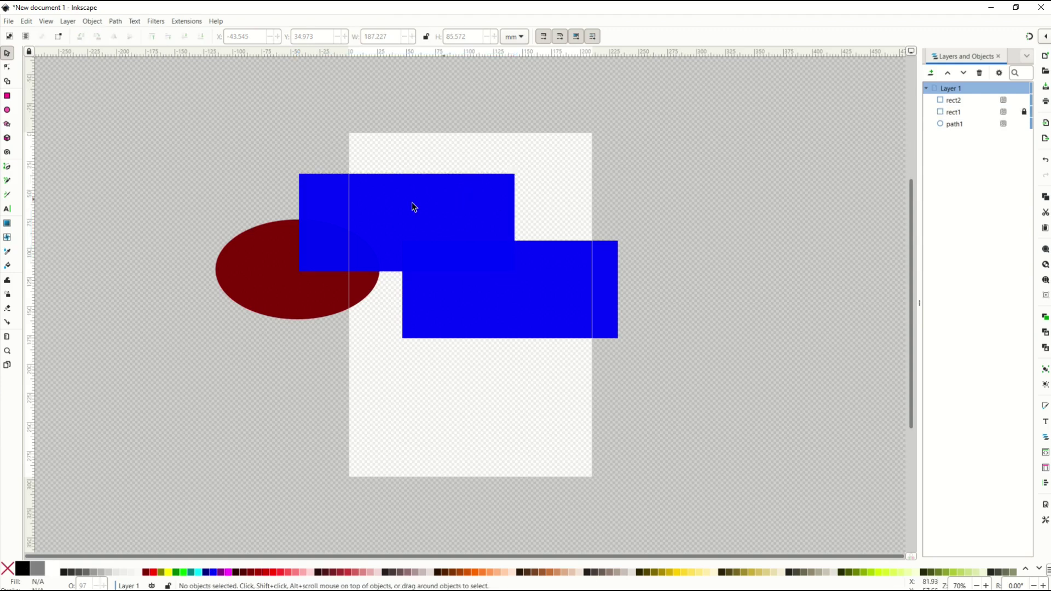
left_click_drag(339, 252, 349, 254)
left_click(476, 246)
left_click(445, 204)
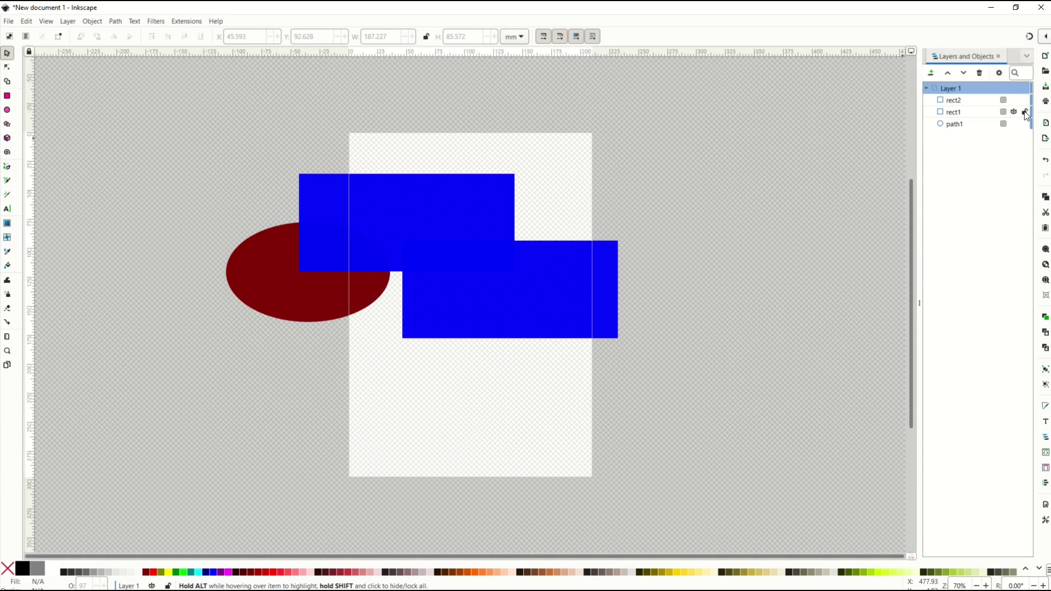
Move the upper blue rectangle over the ellipse, then delete it.
left_click(405, 209)
left_click_drag(405, 209, 433, 179)
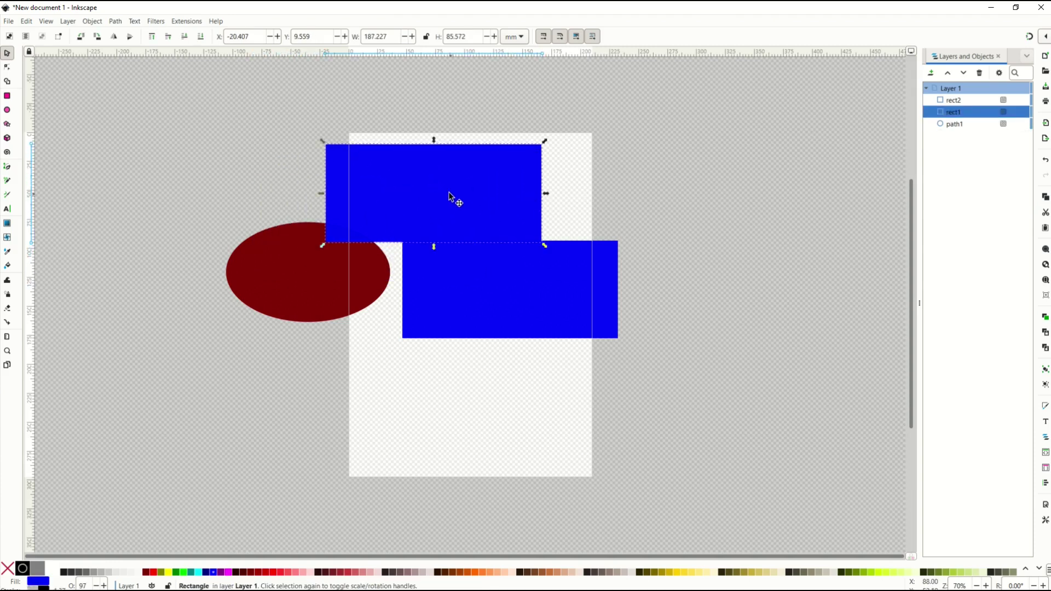
mouse_move(399, 219)
left_mouse_down()
mouse_move(378, 224)
mouse_move(389, 236)
left_mouse_up()
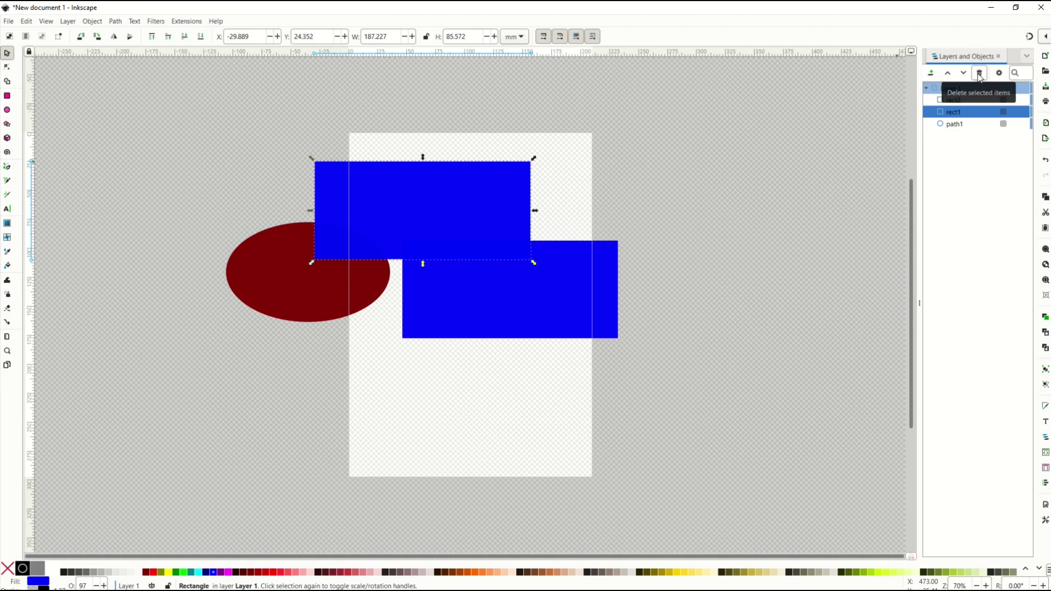
left_click(980, 74)
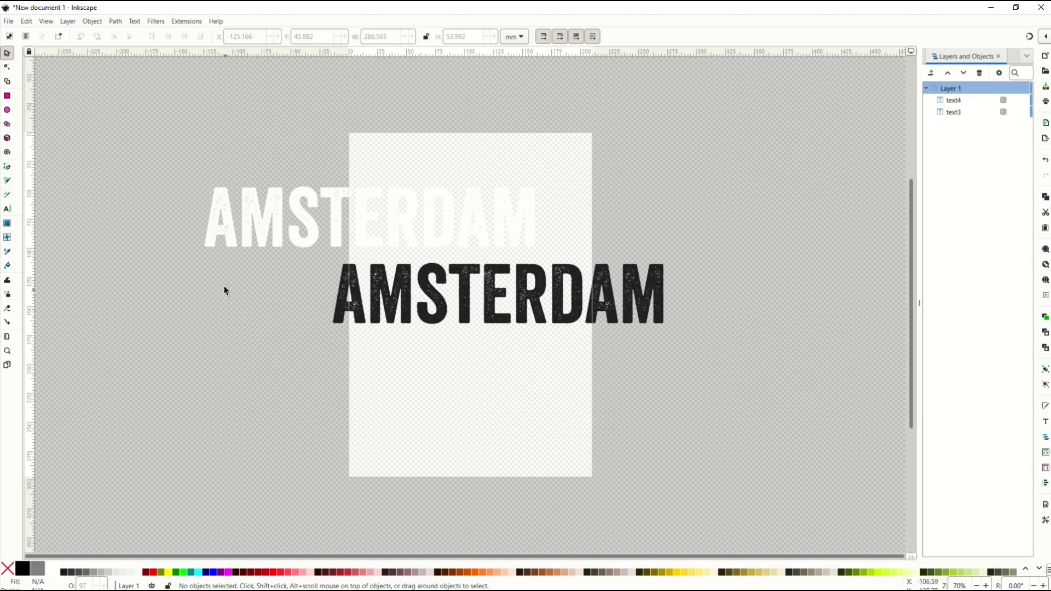
Create a layer named Shapes positioned above the current layer.
left_click(931, 74)
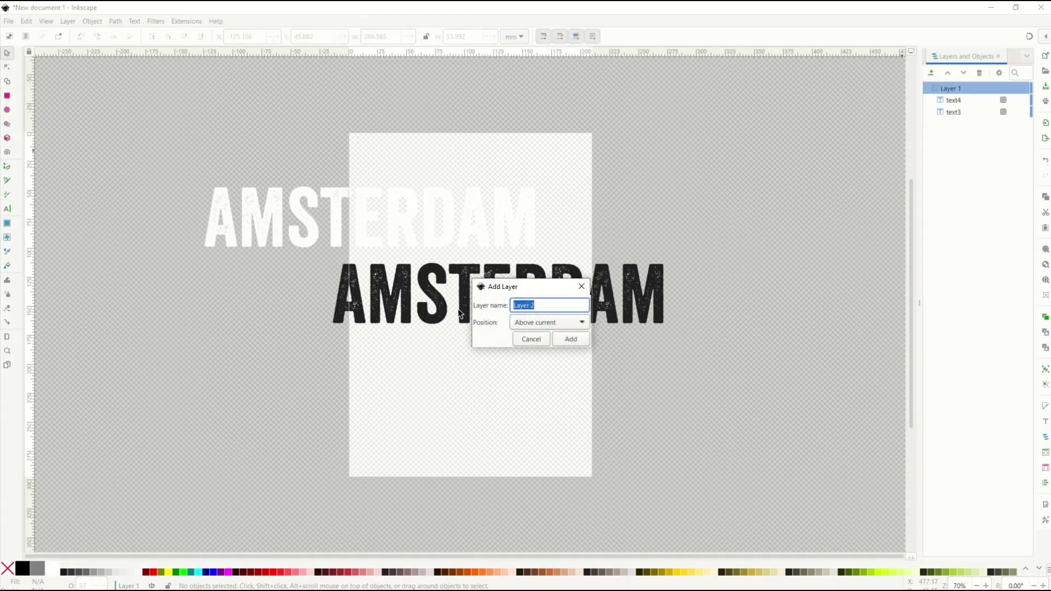
type("Shapes")
left_click(532, 328)
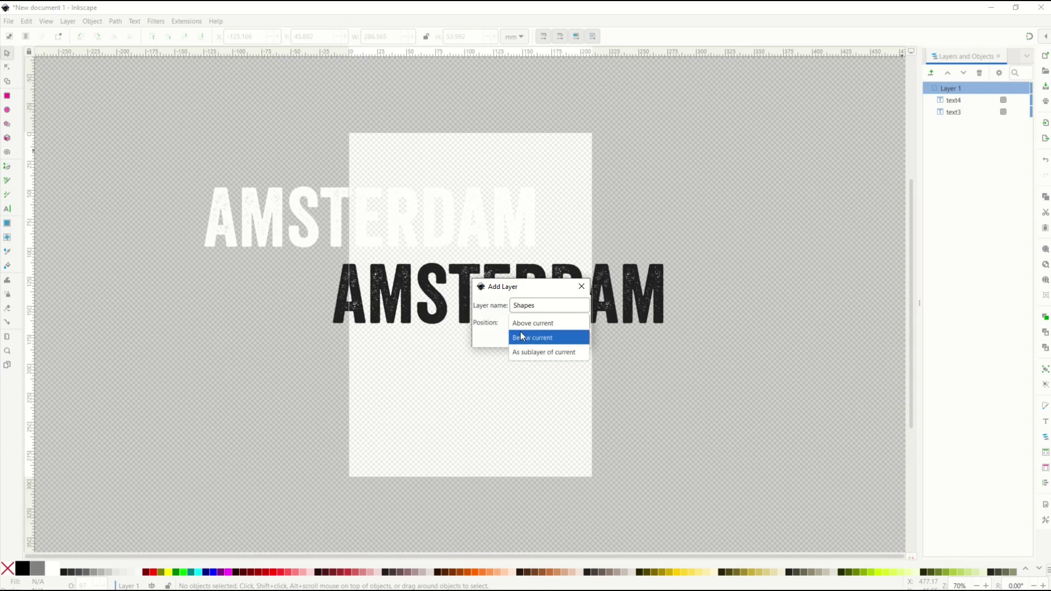
left_click(522, 327)
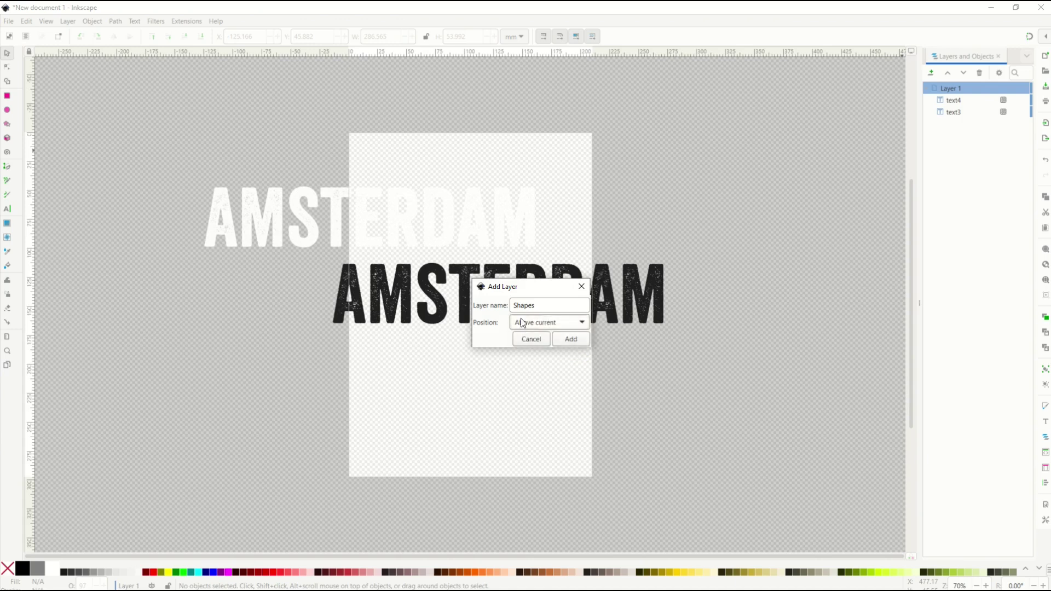
left_click(567, 339)
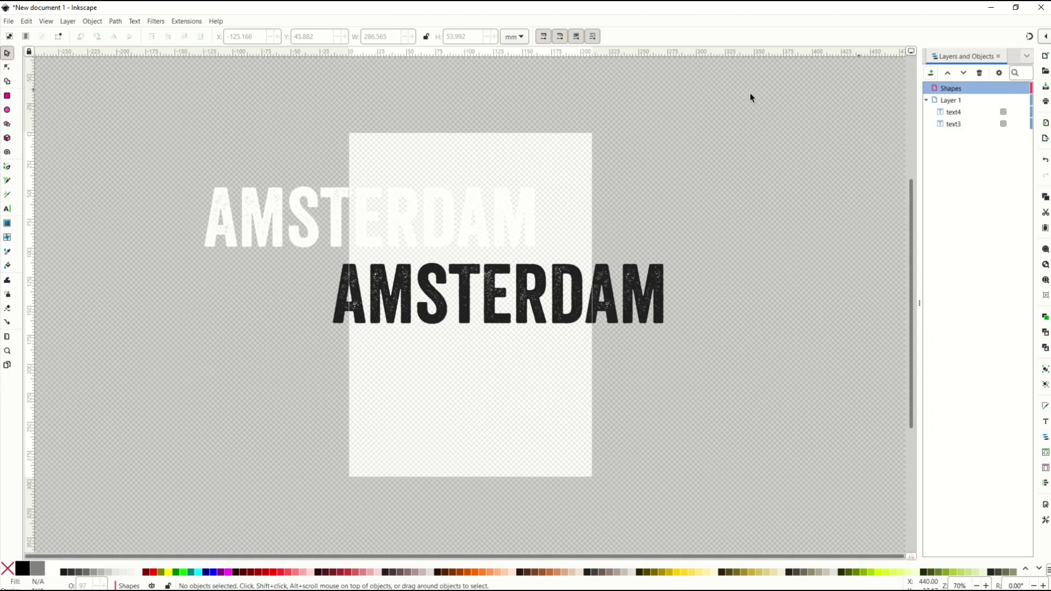
Draw a white ellipse across the page top and a dark red rectangle at lower left.
left_click(7, 110)
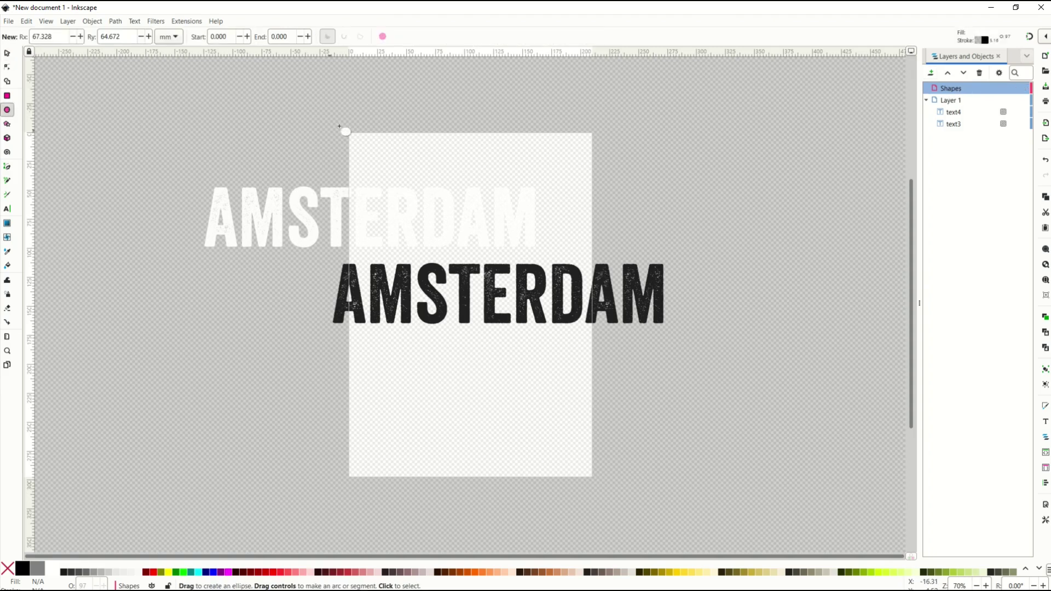
left_click_drag(420, 101, 567, 176)
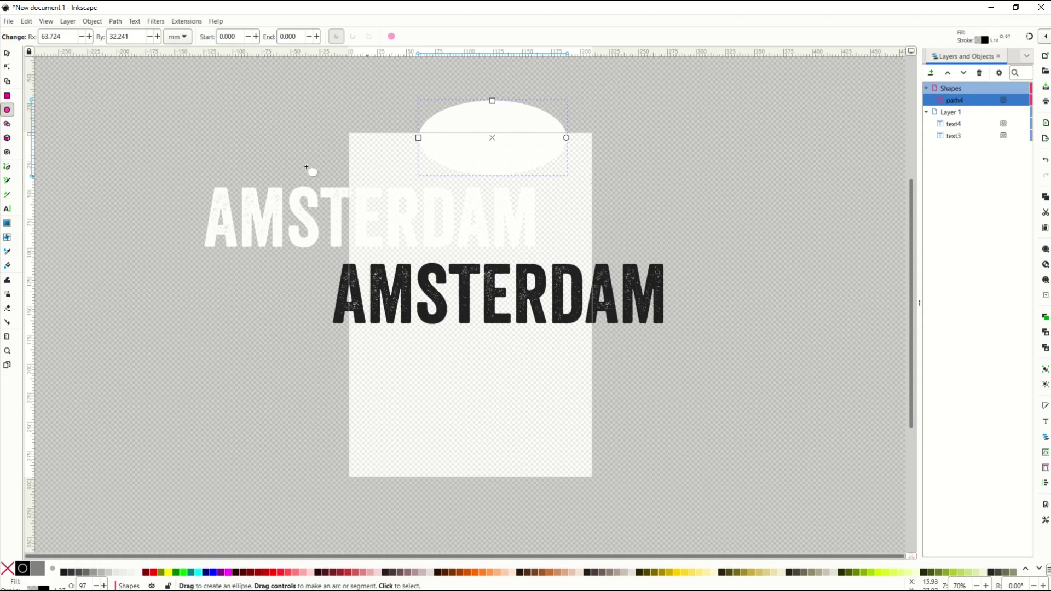
left_click(235, 116)
left_click(7, 96)
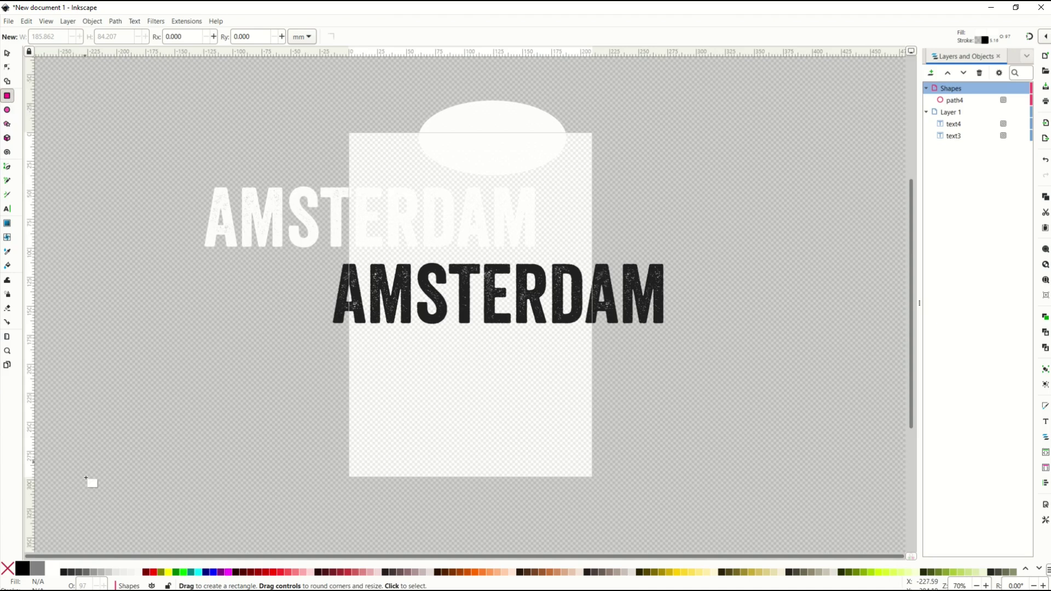
left_click_drag(306, 327, 440, 394)
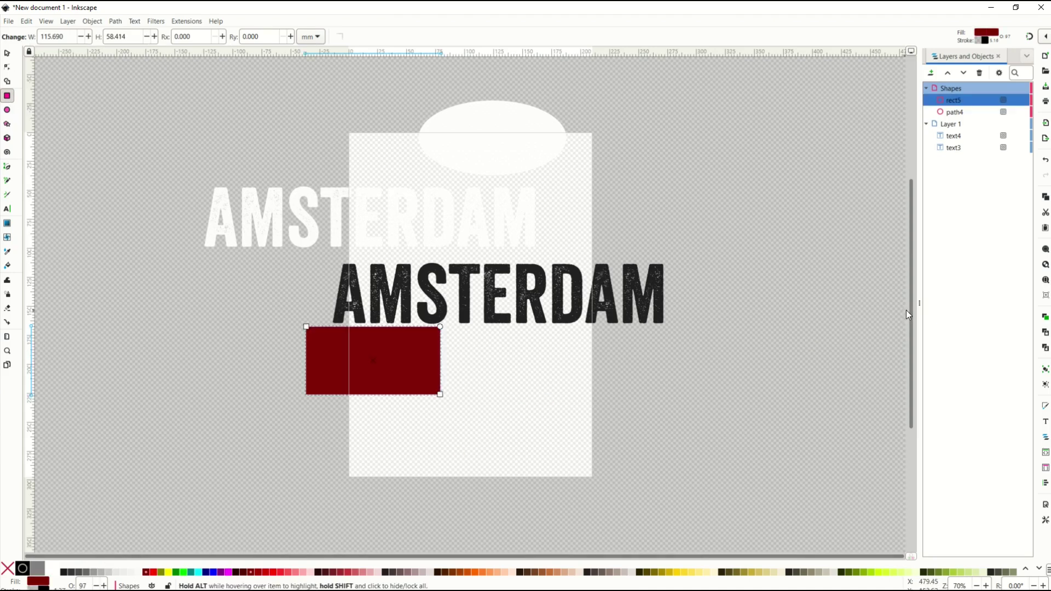
Expand the Shapes layer and select path4, rect5, Layer 1, text4 and text3 in turn.
left_click(925, 88)
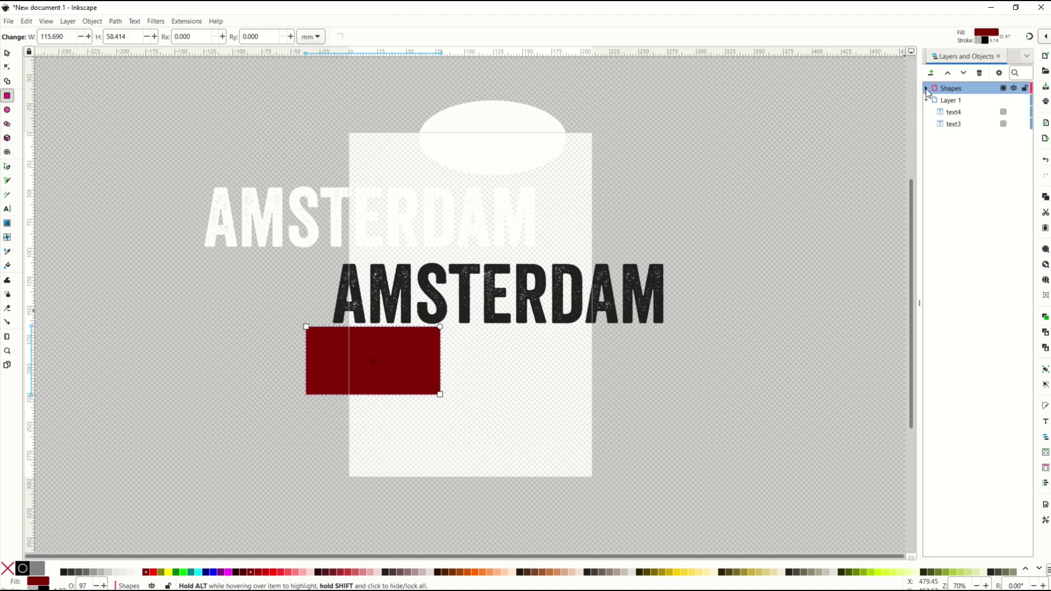
left_click(925, 89)
left_click(925, 88)
left_click(925, 88)
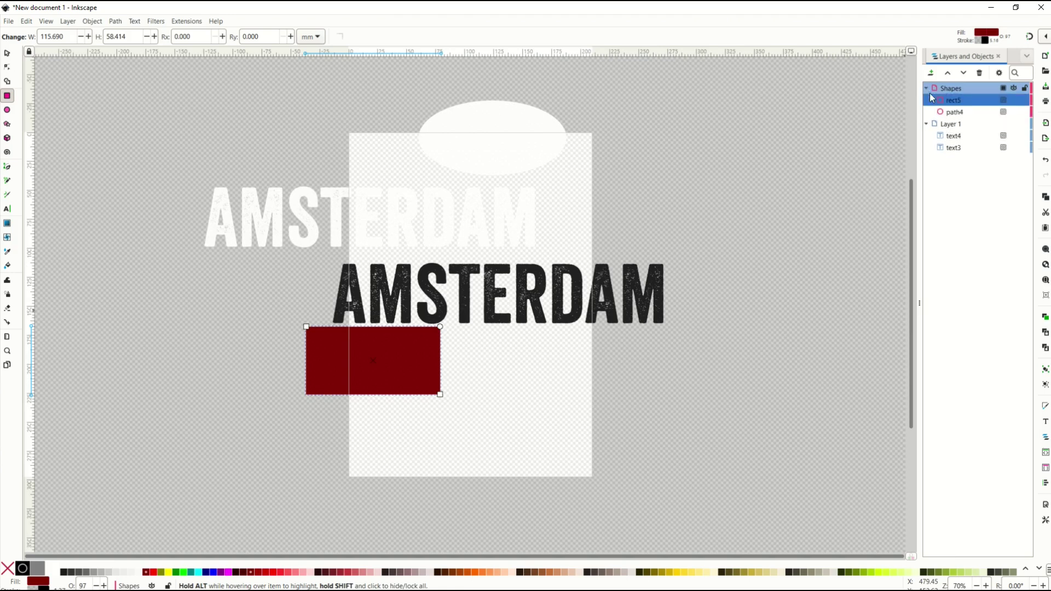
left_click(961, 113)
left_click(960, 100)
left_click(959, 113)
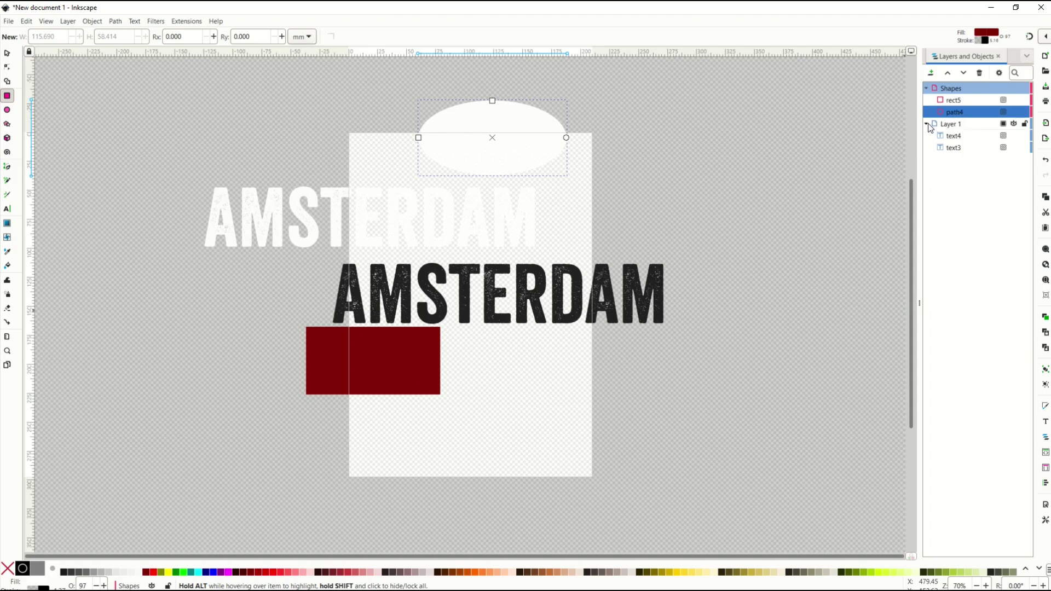
left_click(949, 125)
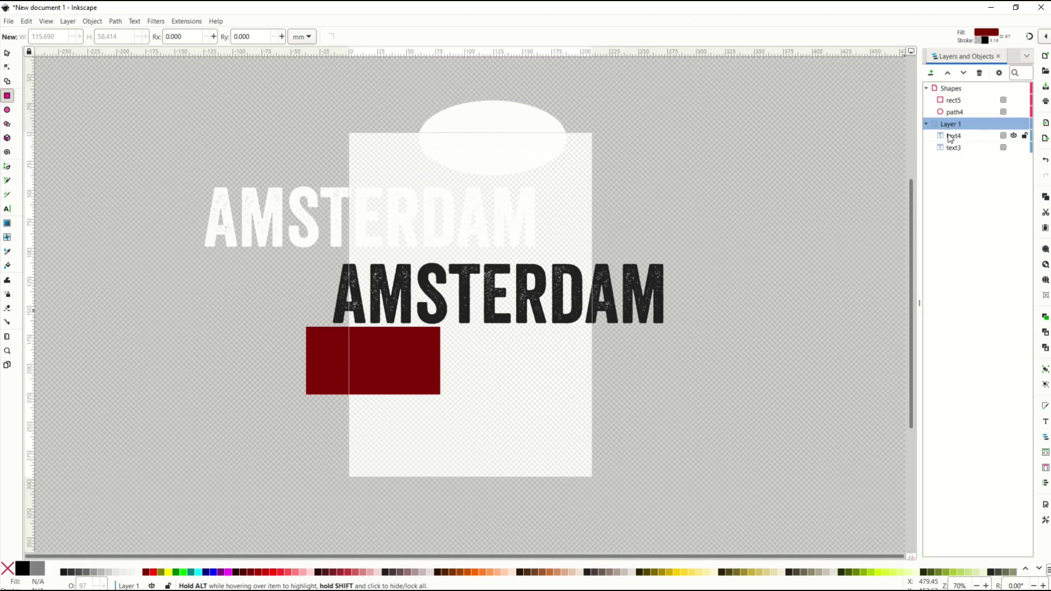
left_click(952, 137)
left_click(953, 147)
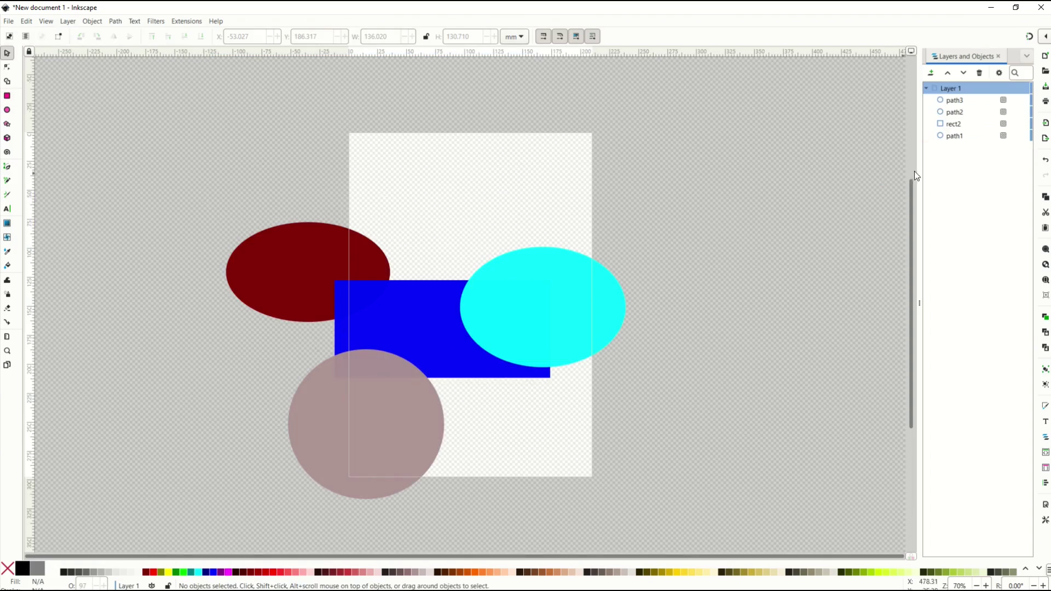
Select the pink circle path3 and lower it three steps to the bottom of Layer 1.
left_click(955, 102)
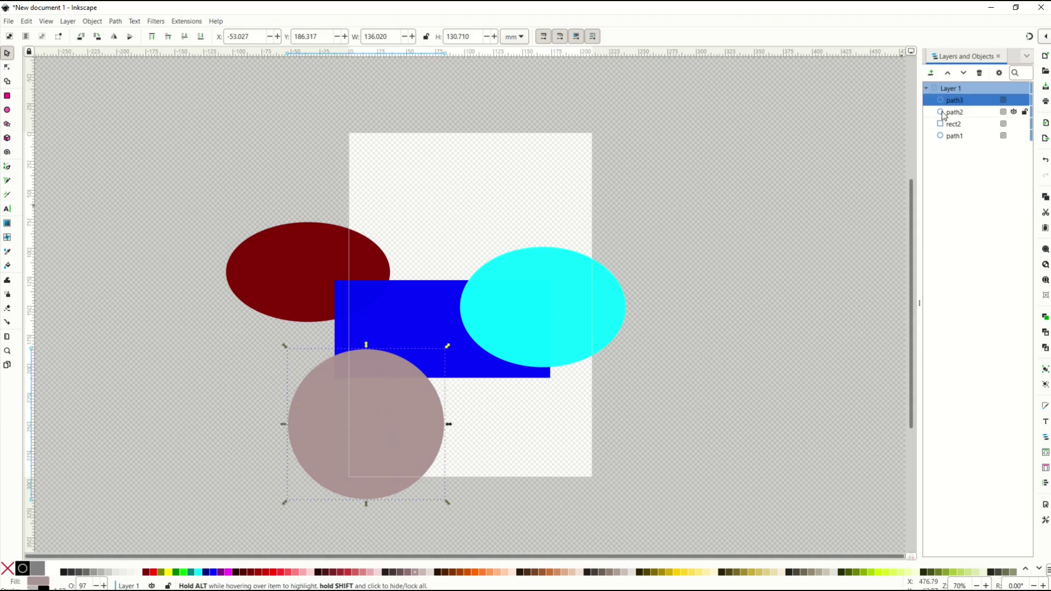
left_click(963, 76)
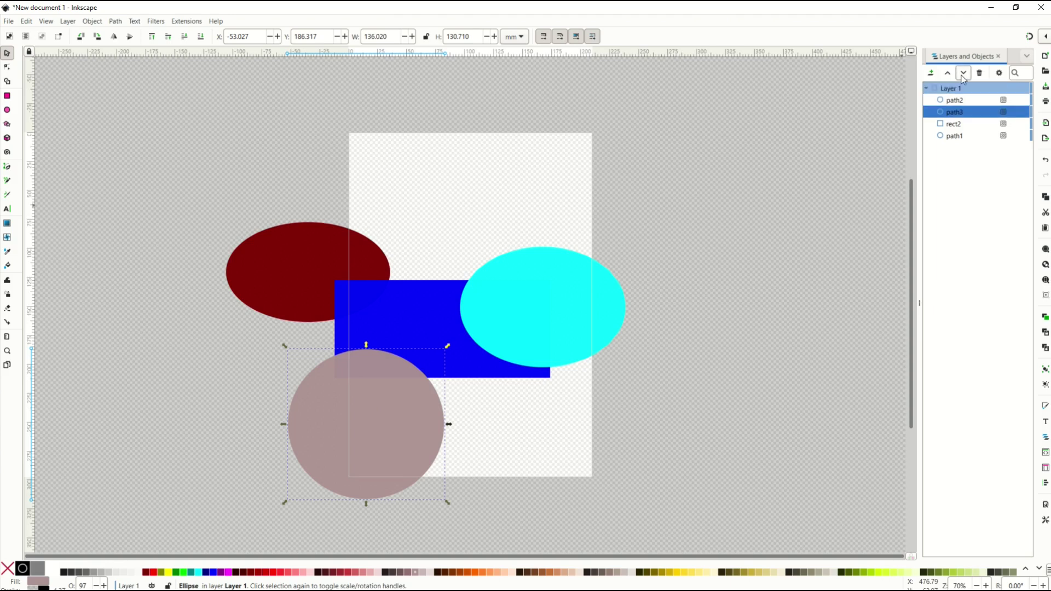
left_click(963, 77)
left_click(963, 76)
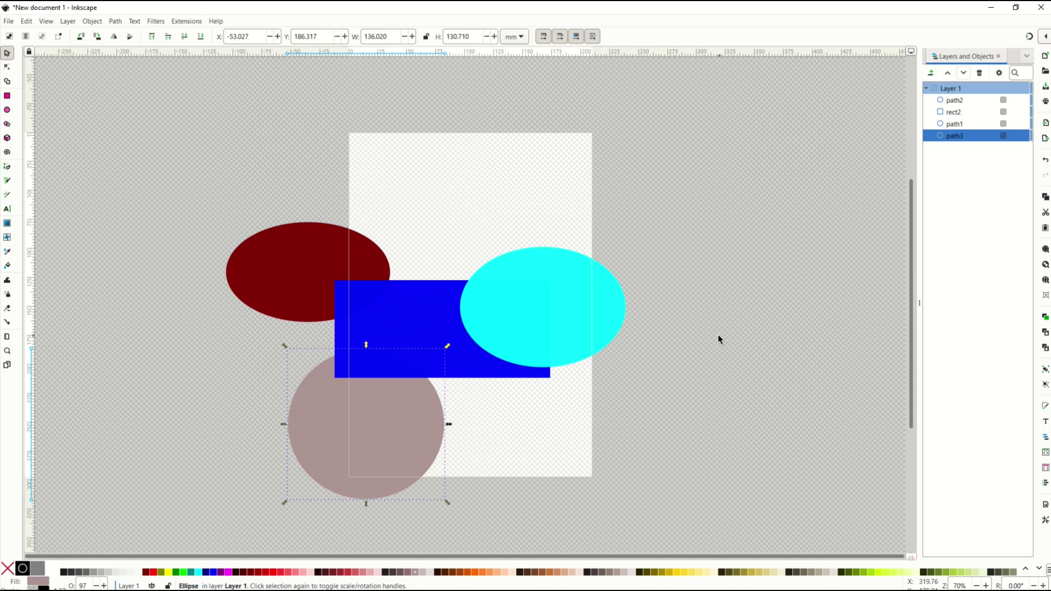
Paste the pointing-hand image at upper left and restack it just below path2, above the dark-red ellipse.
key("ctrl+v")
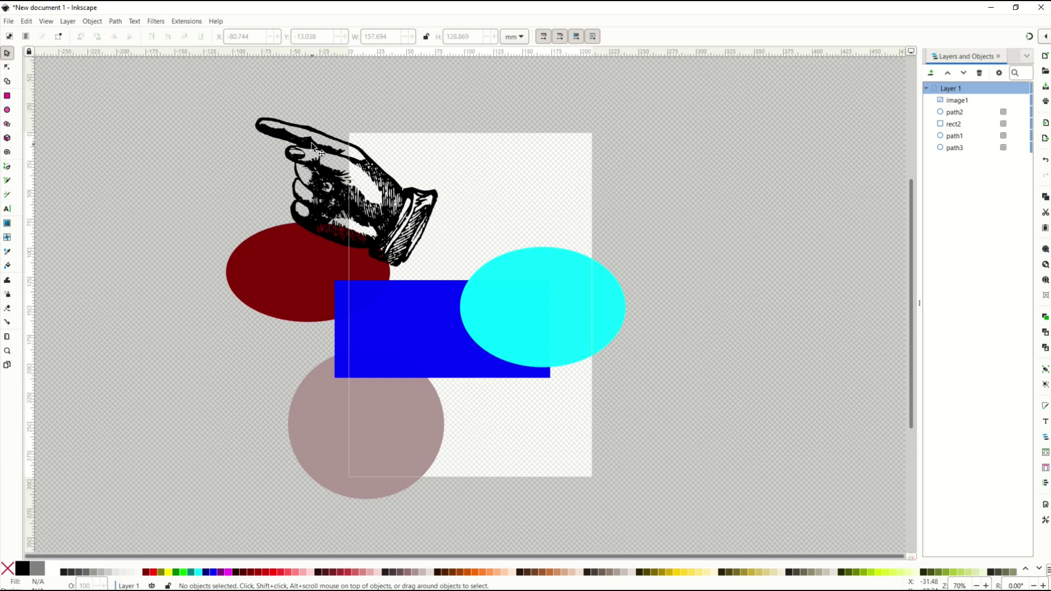
mouse_move(311, 142)
left_mouse_down()
mouse_move(312, 165)
mouse_move(253, 132)
mouse_move(314, 152)
left_mouse_up()
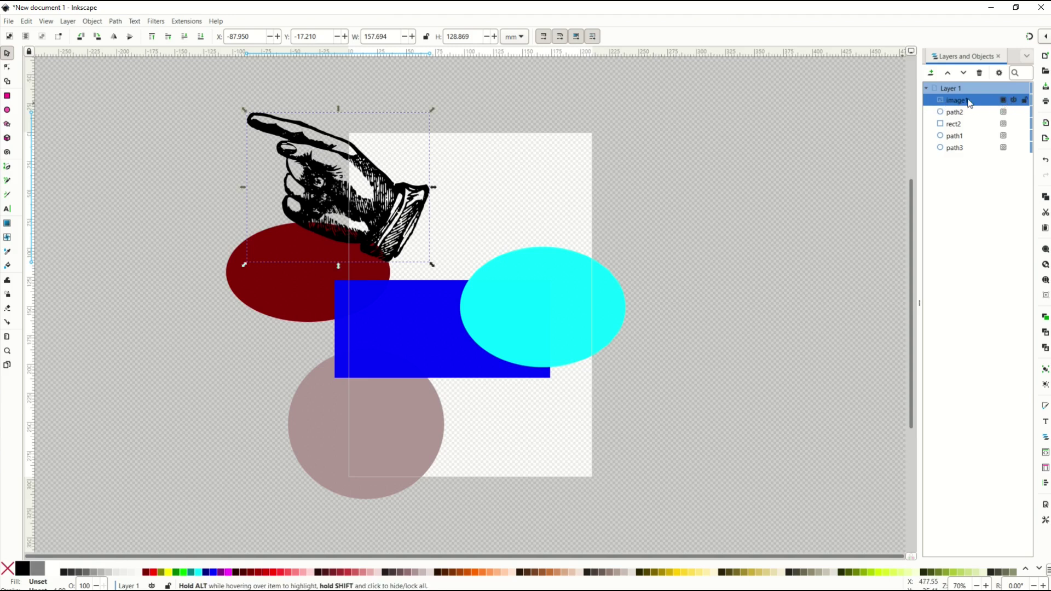
mouse_move(959, 102)
left_mouse_down()
mouse_move(963, 131)
mouse_move(961, 97)
left_mouse_up()
left_click(964, 73)
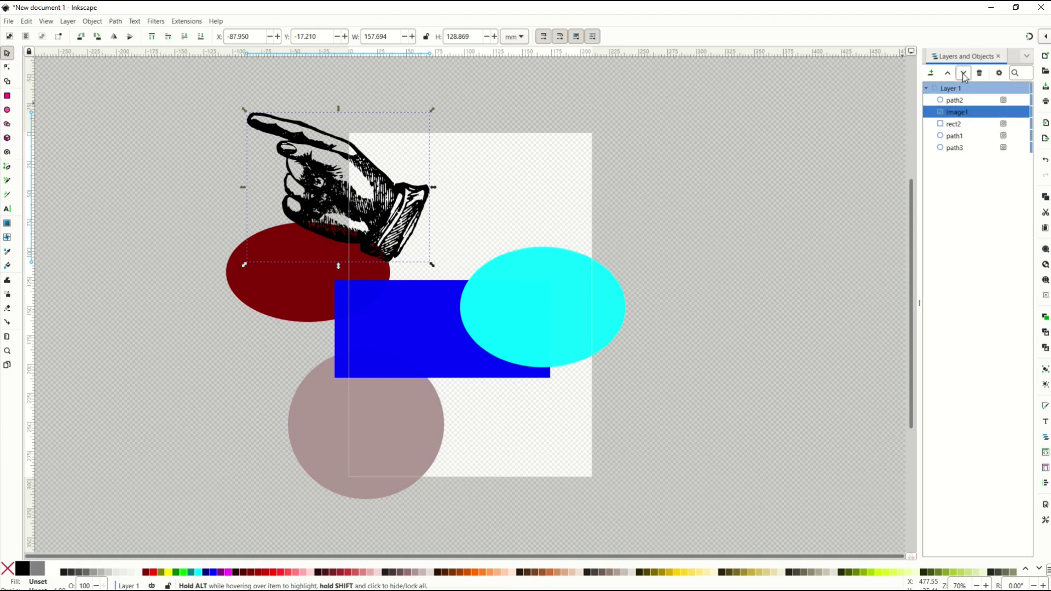
left_click(964, 73)
left_click(964, 73)
left_click(964, 73)
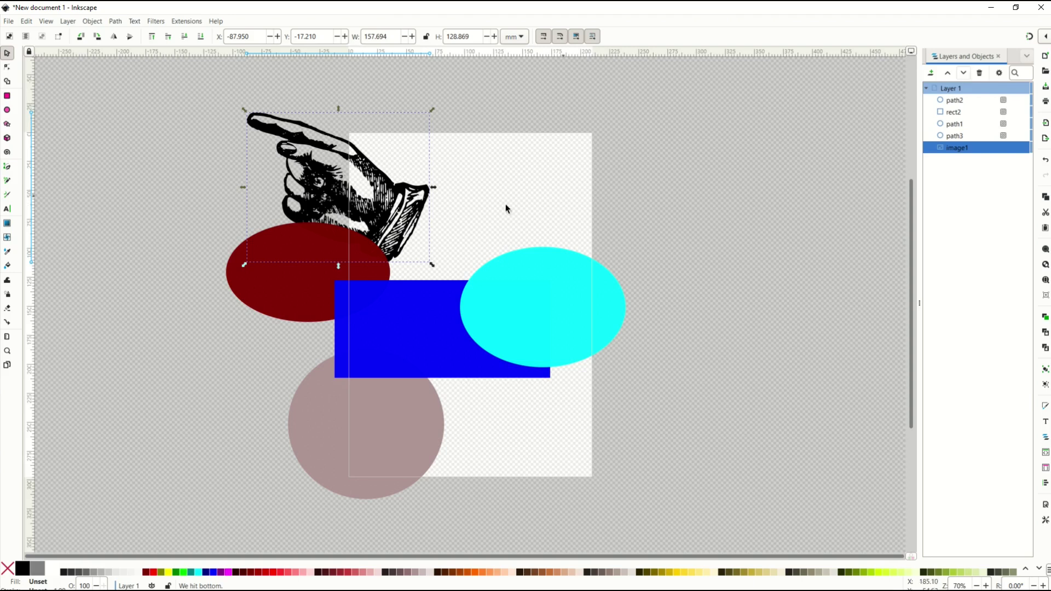
left_click(959, 74)
left_click(947, 73)
left_click(948, 74)
left_click(736, 186)
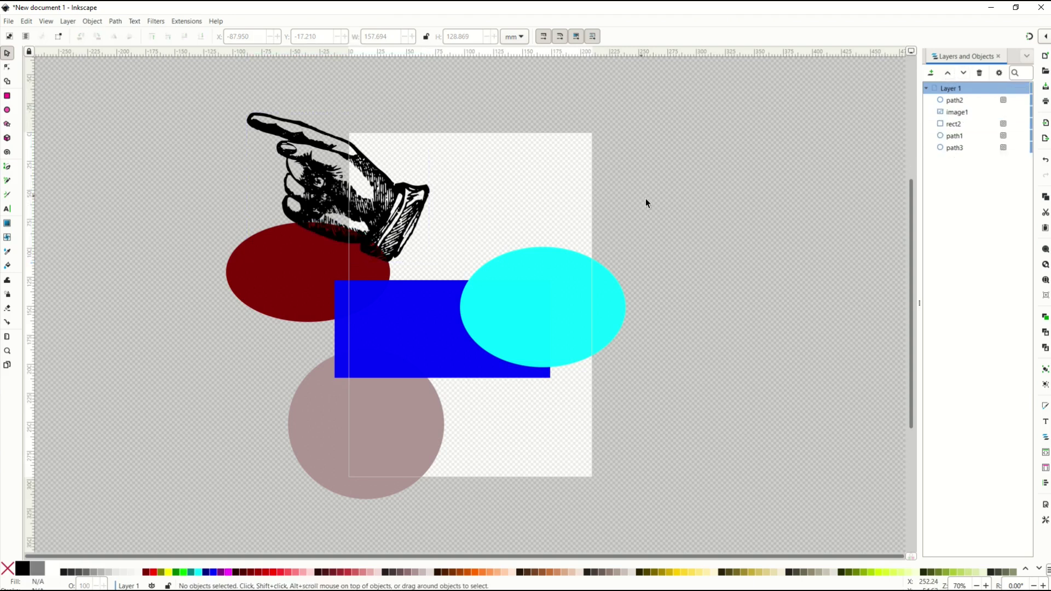